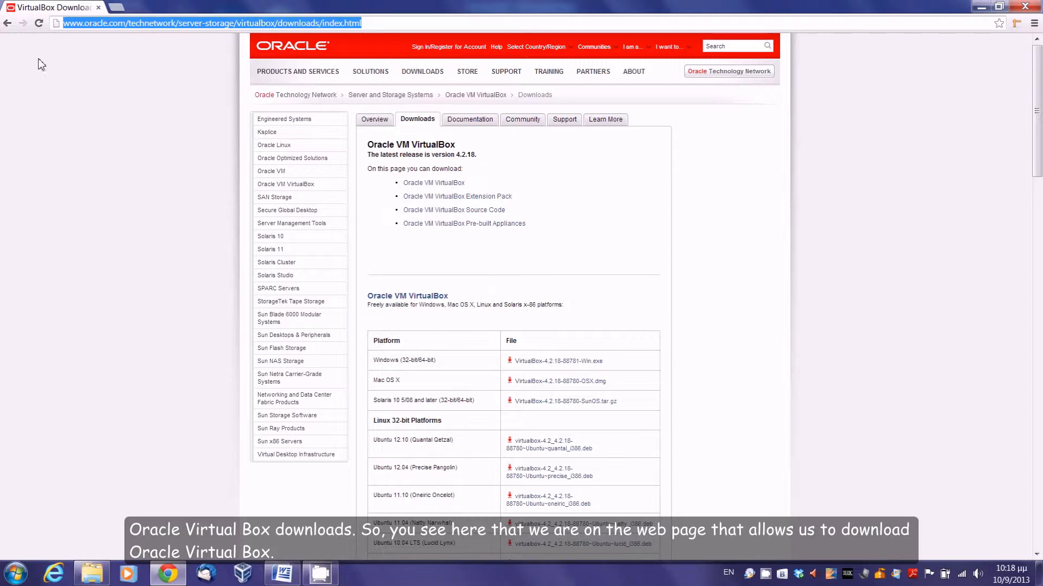
# Download the Windows installer VirtualBox-4.2.18-88781-Win.exe from Oracle's VirtualBox download page
pyautogui.moveTo(268, 69)
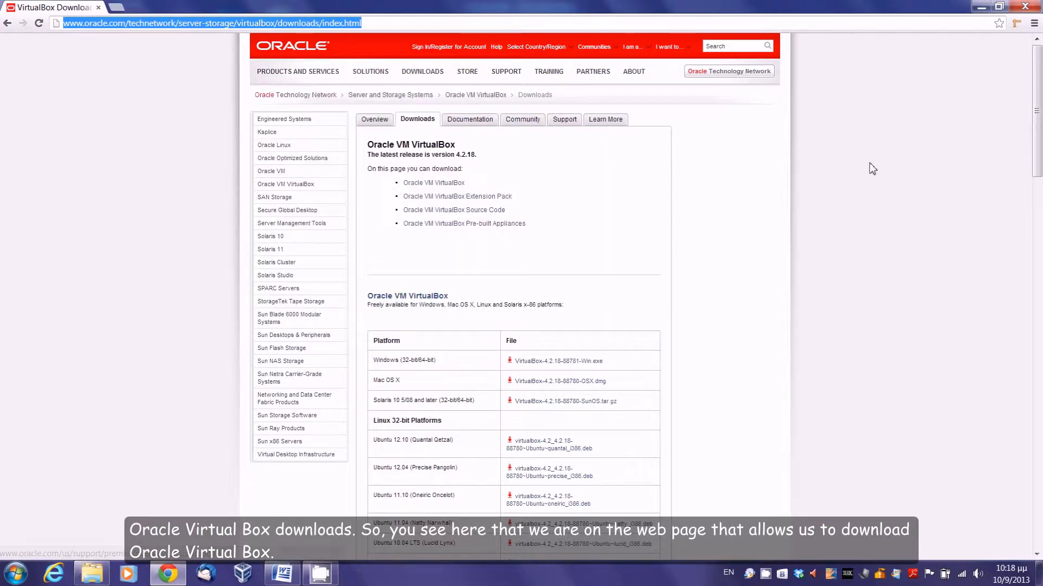
pyautogui.click(855, 179)
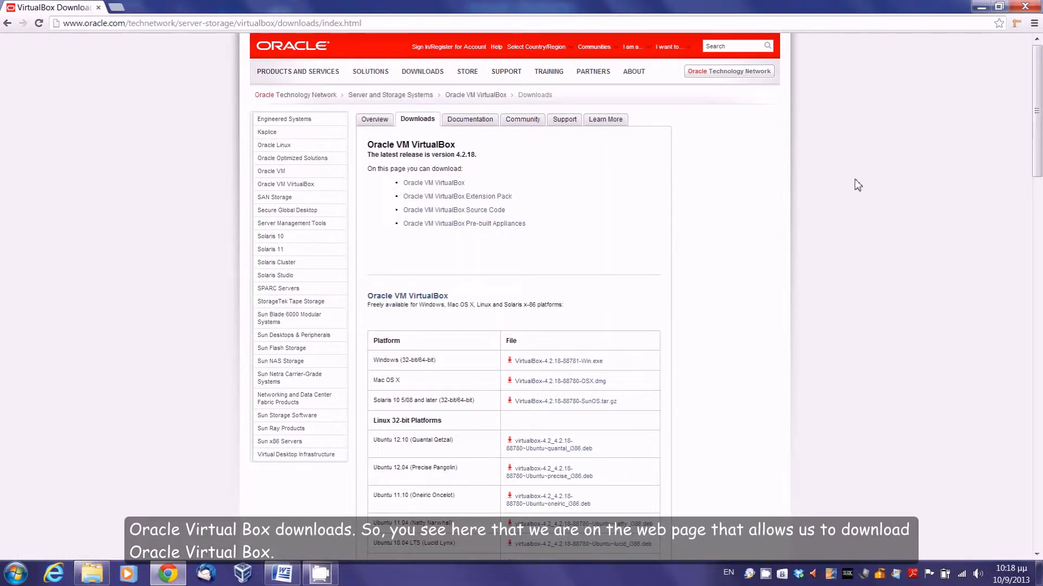
pyautogui.scroll(-2, 857, 184)
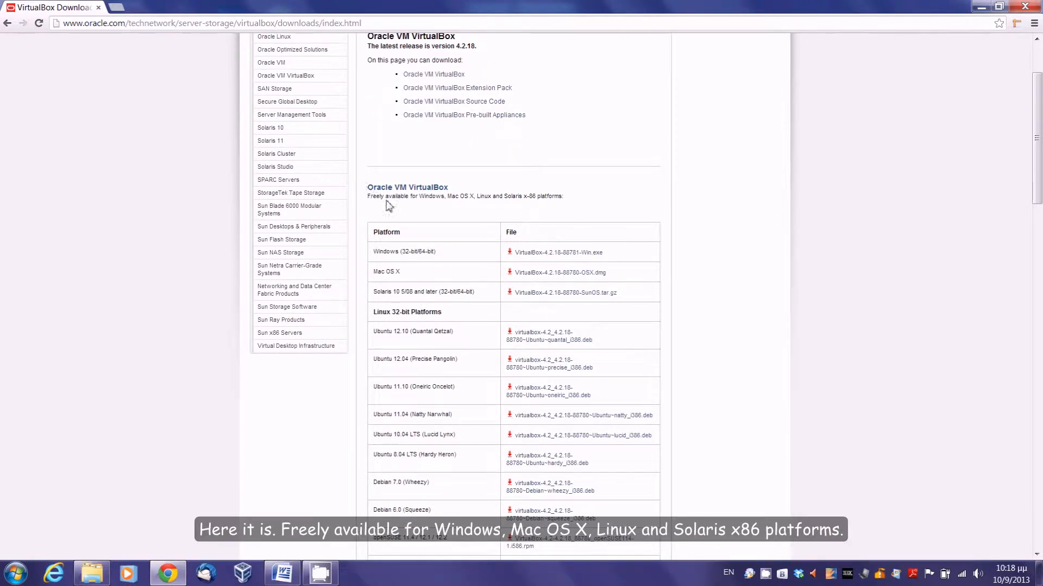
pyautogui.moveTo(372, 200); pyautogui.dragTo(538, 200)
pyautogui.click(540, 200)
pyautogui.scroll(-2, 869, 211)
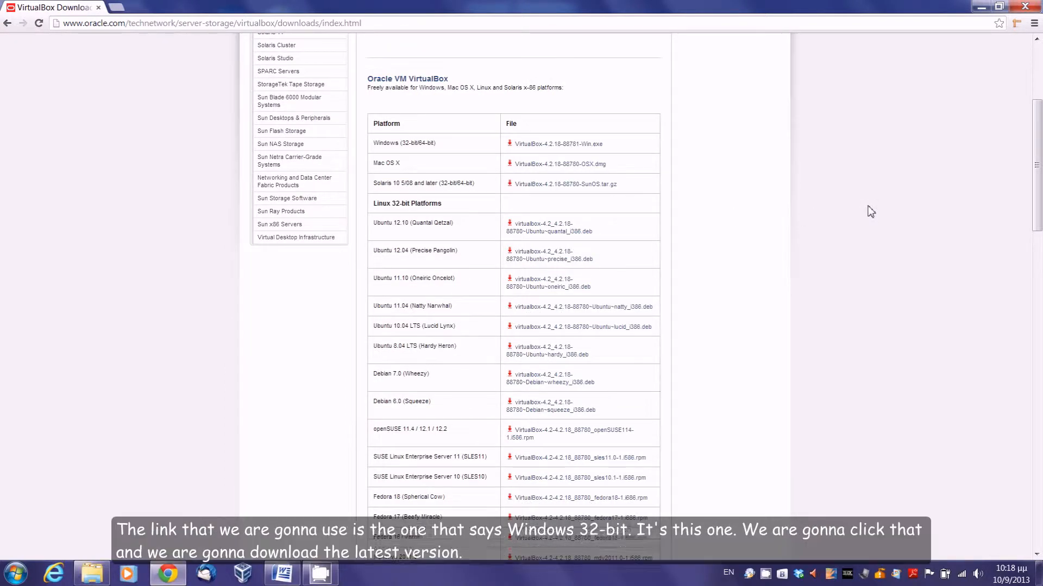
pyautogui.scroll(-2, 871, 212)
pyautogui.scroll(2, 871, 211)
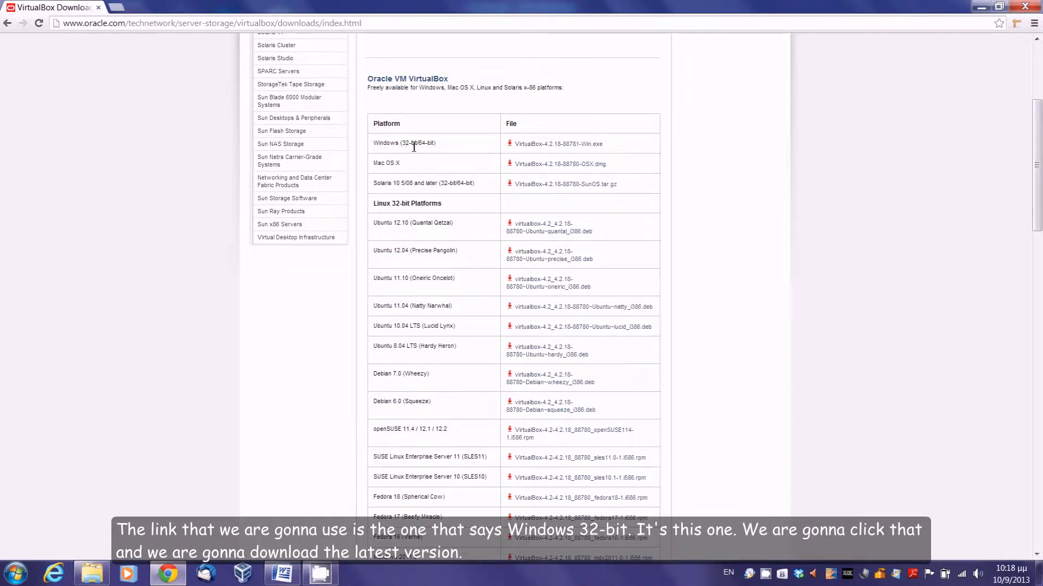
pyautogui.click(553, 145)
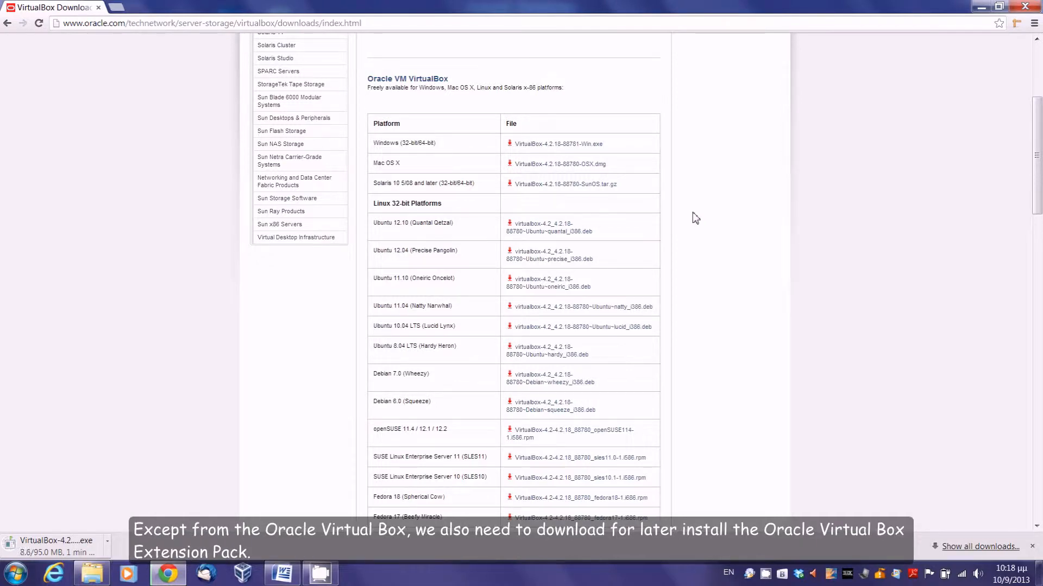
# Find the Extension Pack downloads on the page, and append "and Oracle VB Extension Pack" to list item 1 in the Word document
pyautogui.scroll(-10, 861, 320)
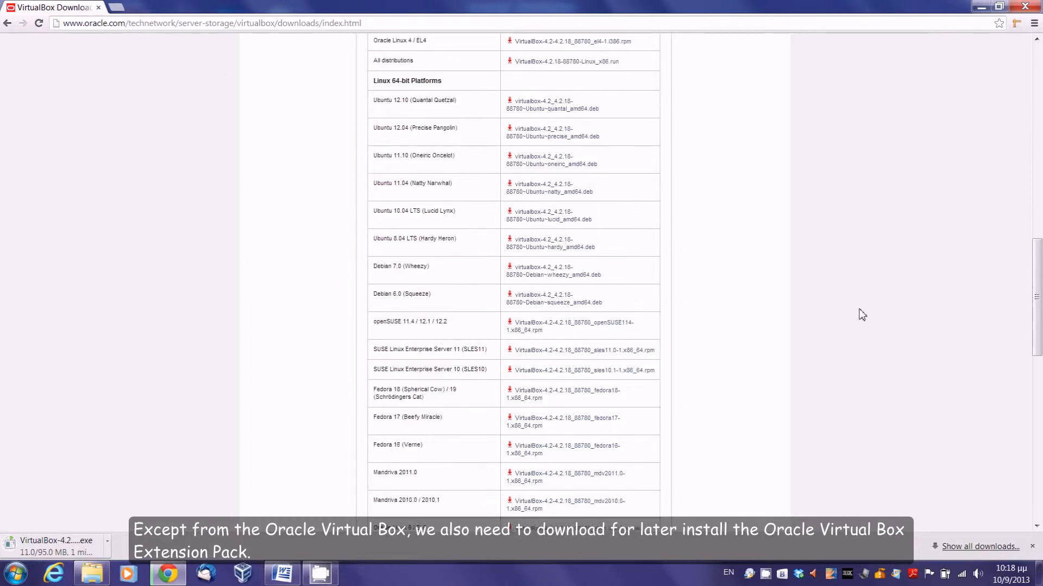
pyautogui.scroll(-6, 861, 315)
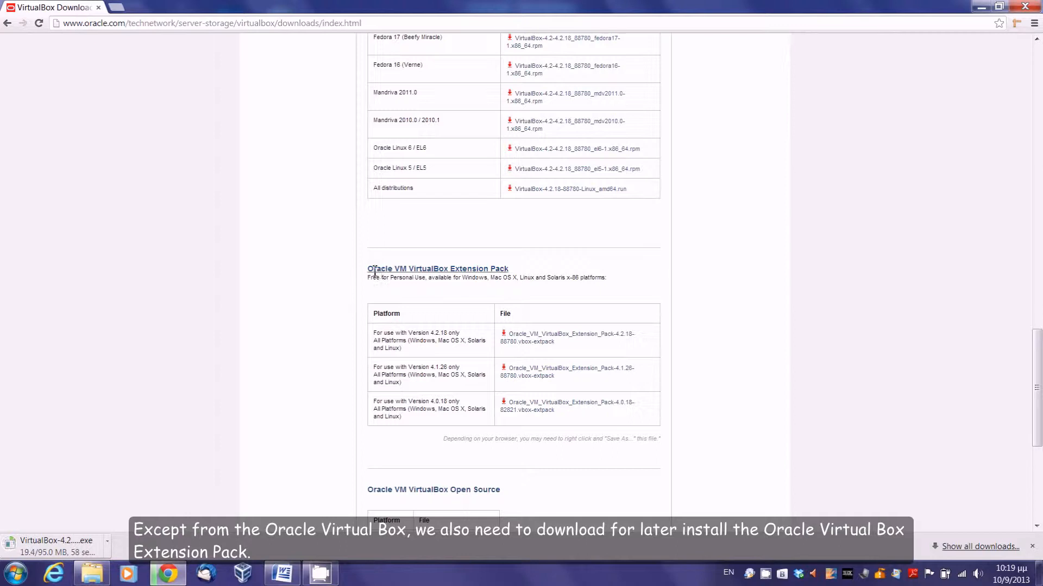
pyautogui.click(282, 574)
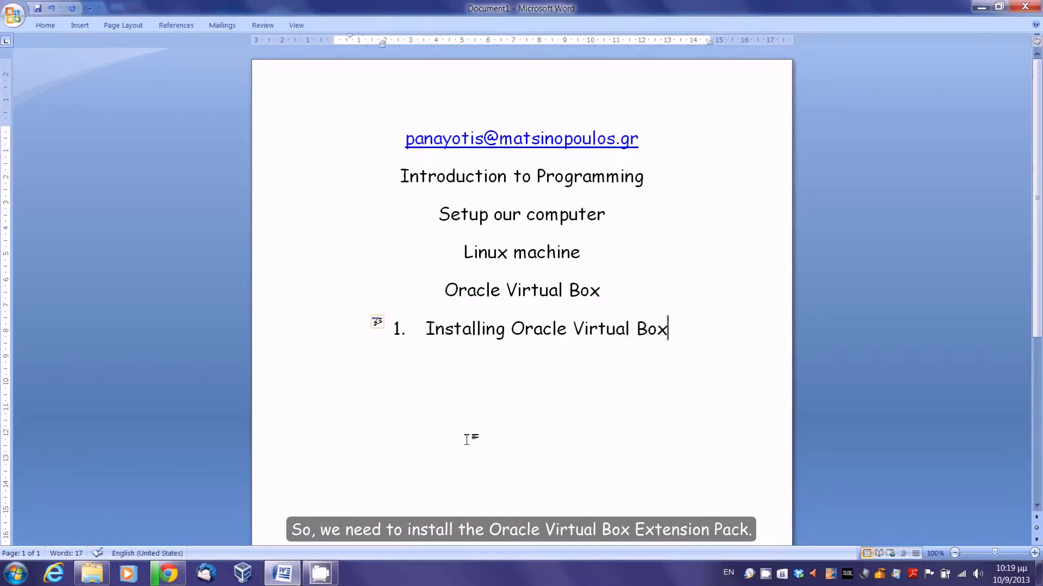
pyautogui.write('and Ora')
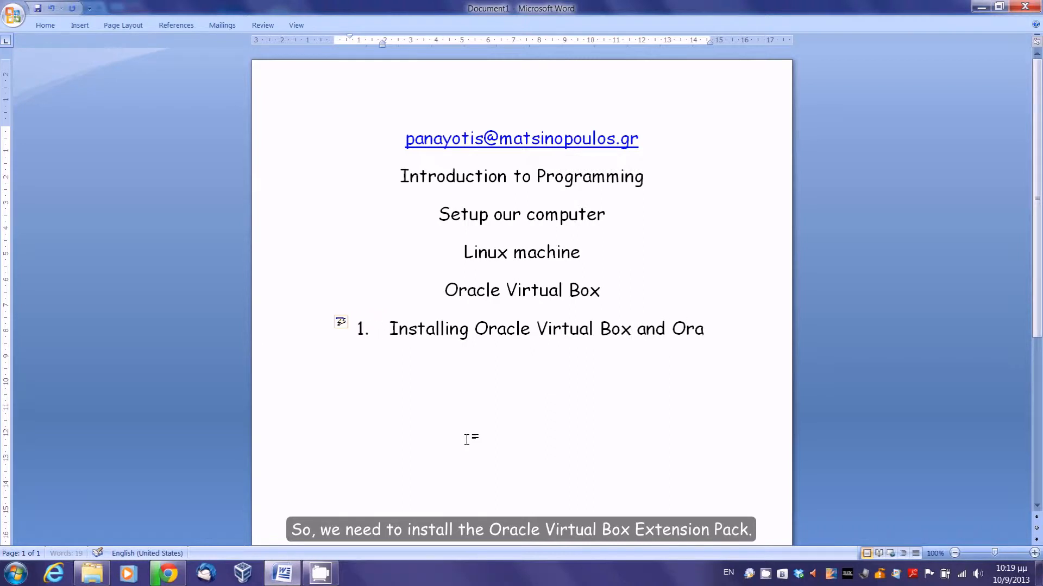
pyautogui.write('cle V')
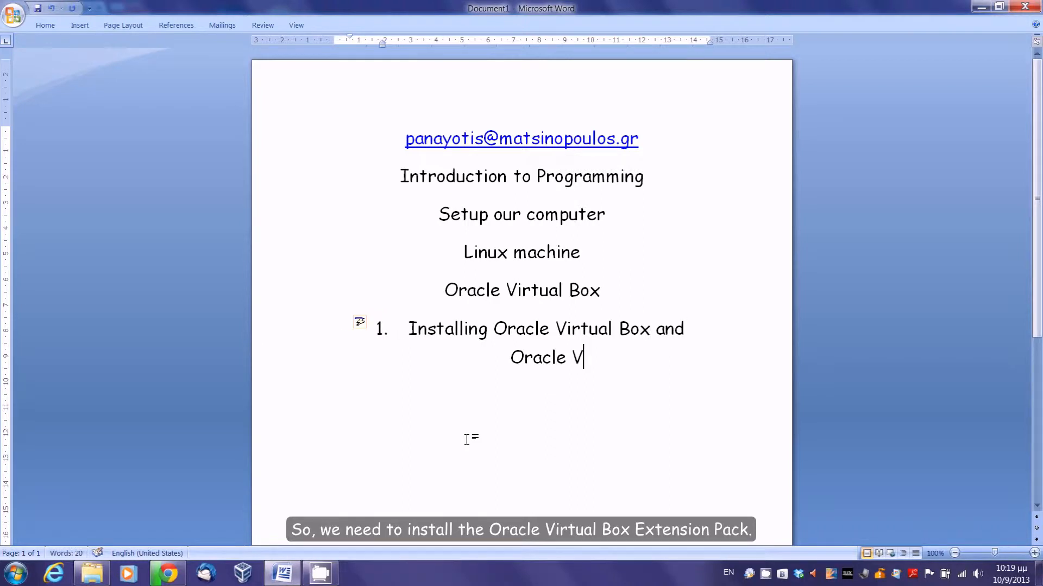
pyautogui.write('B Exten')
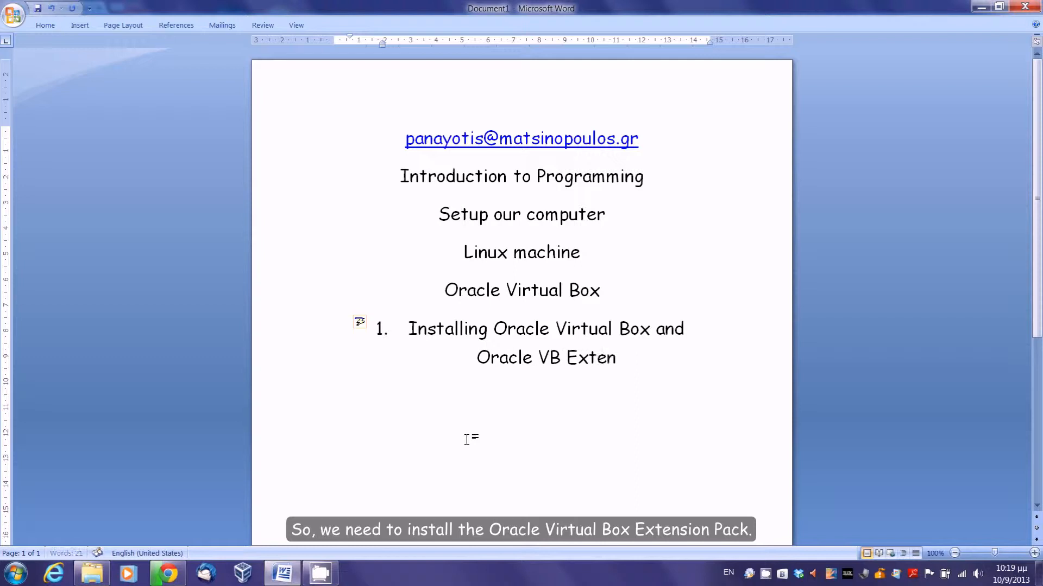
pyautogui.write('sion Pack')
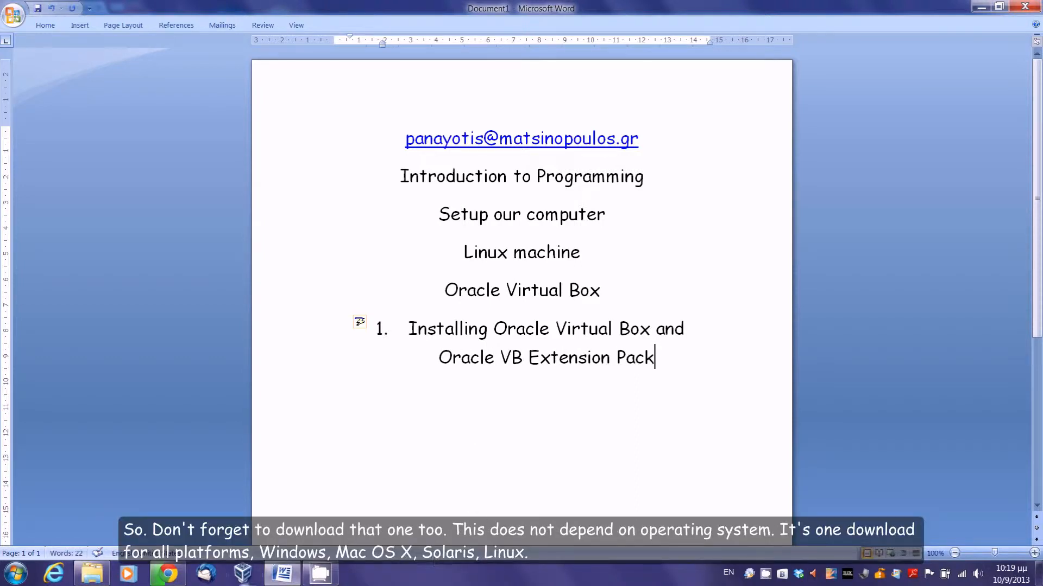
# Return to Chrome and download the all-platforms VirtualBox Extension Pack for version 4.2.18
pyautogui.click(167, 574)
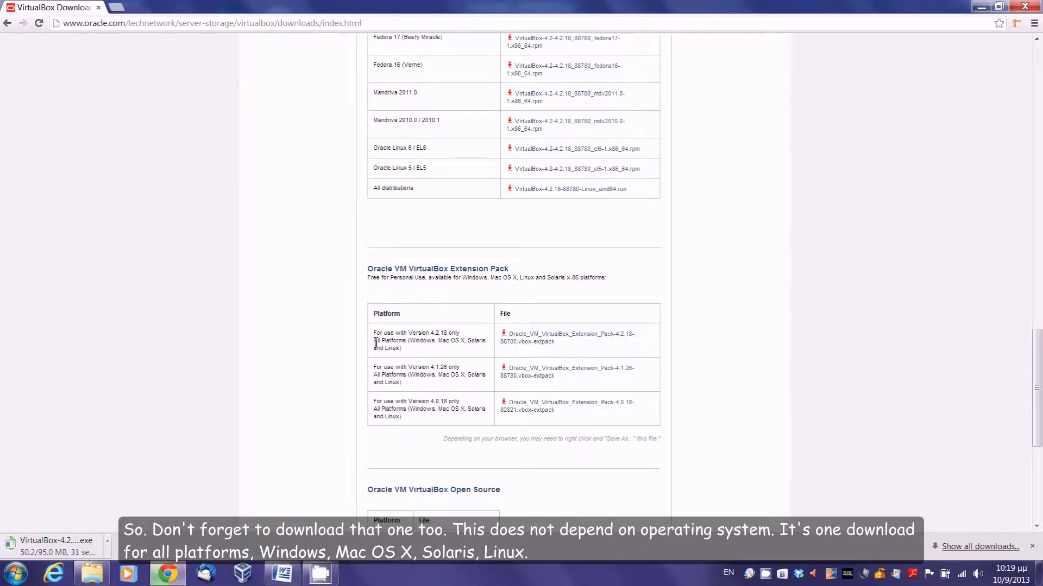
pyautogui.moveTo(375, 344); pyautogui.dragTo(407, 342)
pyautogui.click(548, 343)
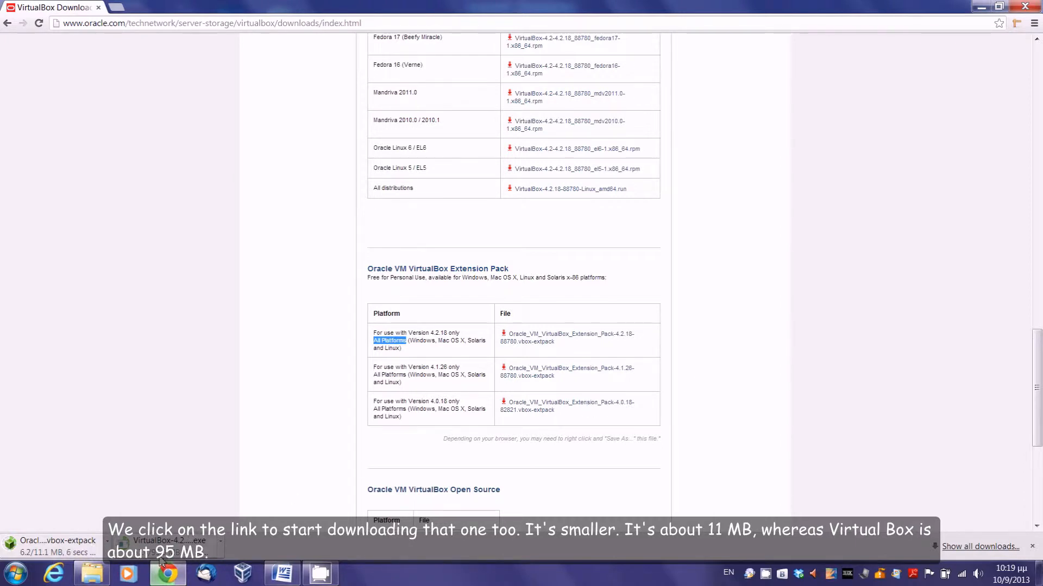
pyautogui.click(741, 339)
# Examine the VirtualBox downloads offered for Mac OS X and the Linux distributions
pyautogui.scroll(7, 744, 339)
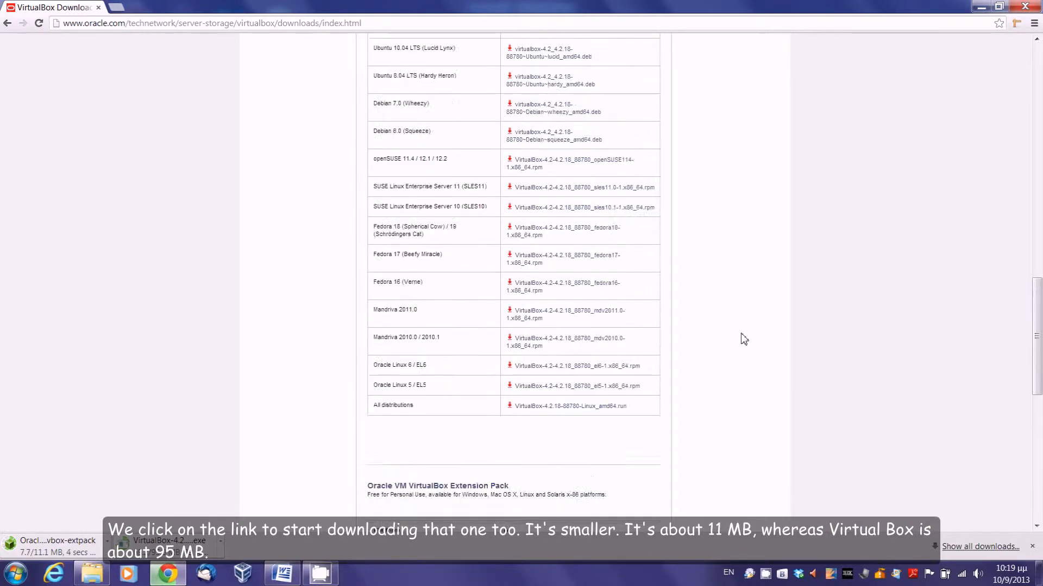
pyautogui.scroll(13, 746, 339)
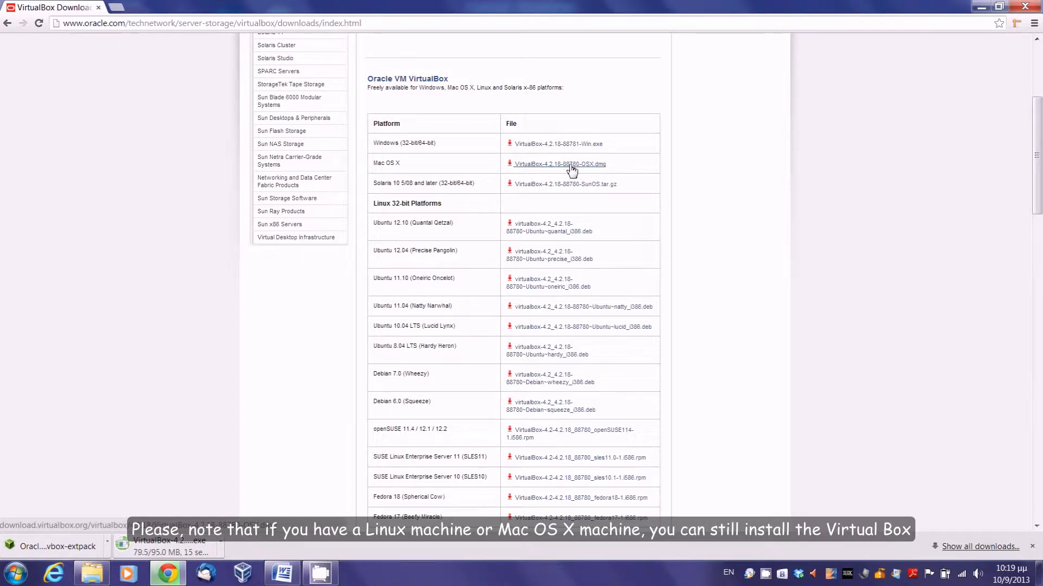
pyautogui.scroll(-4, 668, 202)
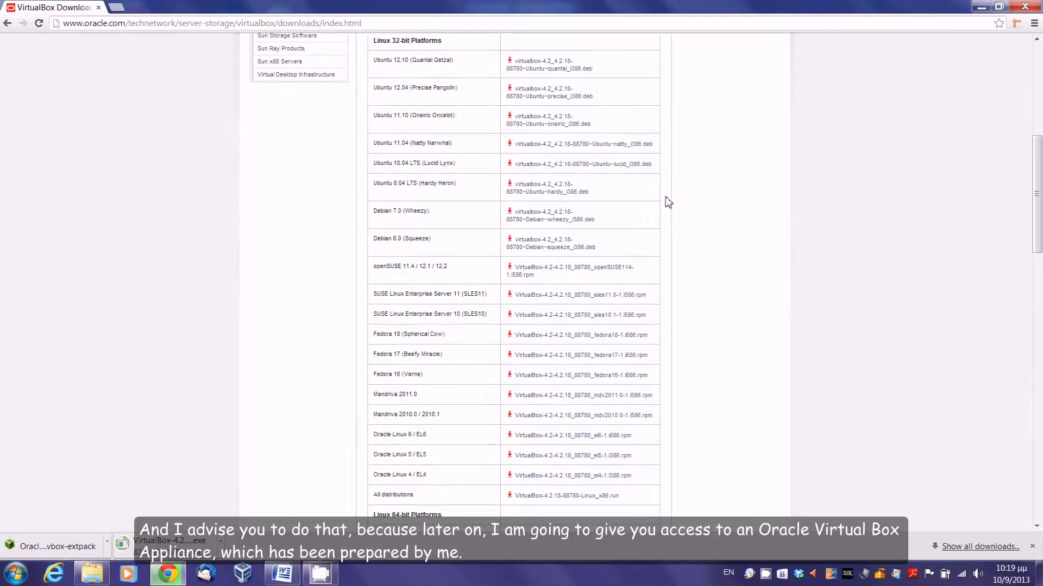
pyautogui.scroll(-2, 668, 202)
pyautogui.scroll(6, 668, 202)
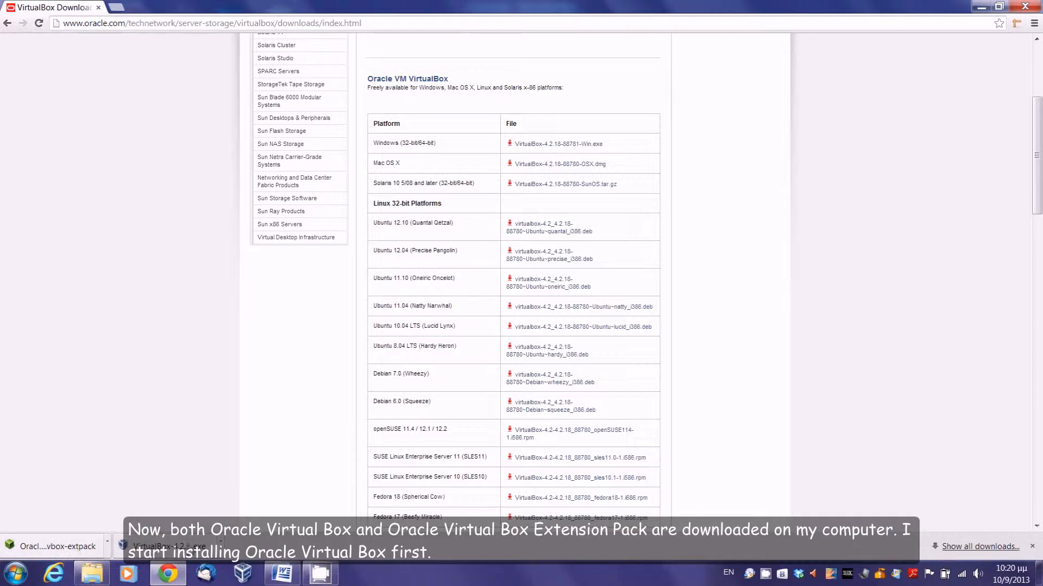
# Open the downloaded VirtualBox installer and allow it to run
pyautogui.click(222, 544)
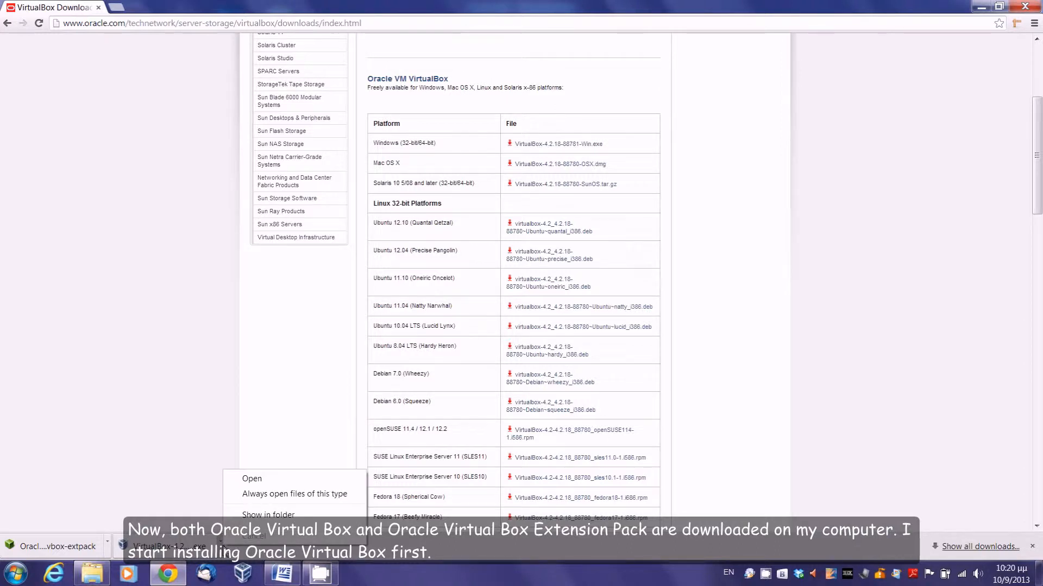
pyautogui.click(267, 482)
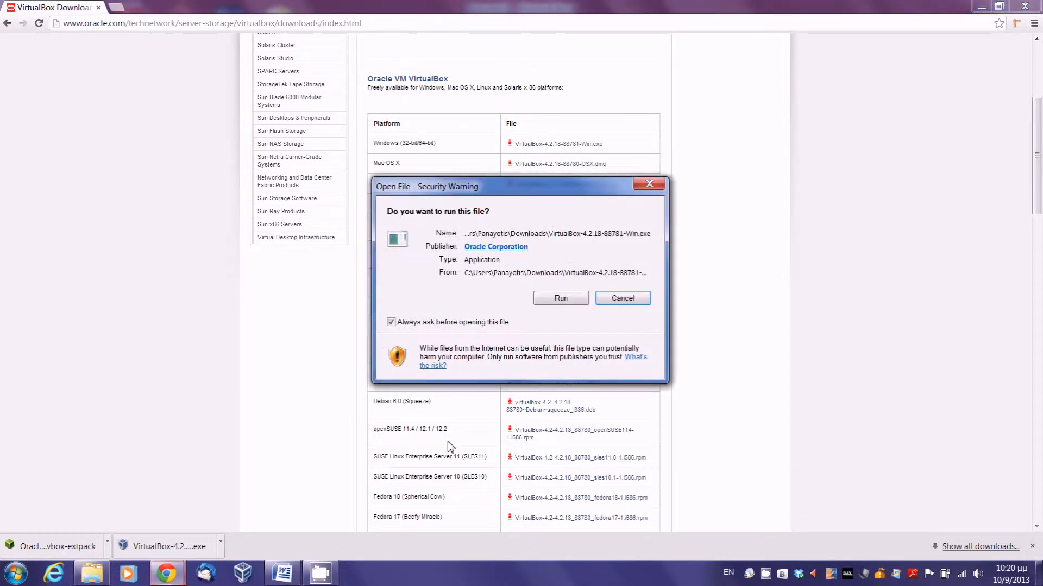
pyautogui.click(559, 299)
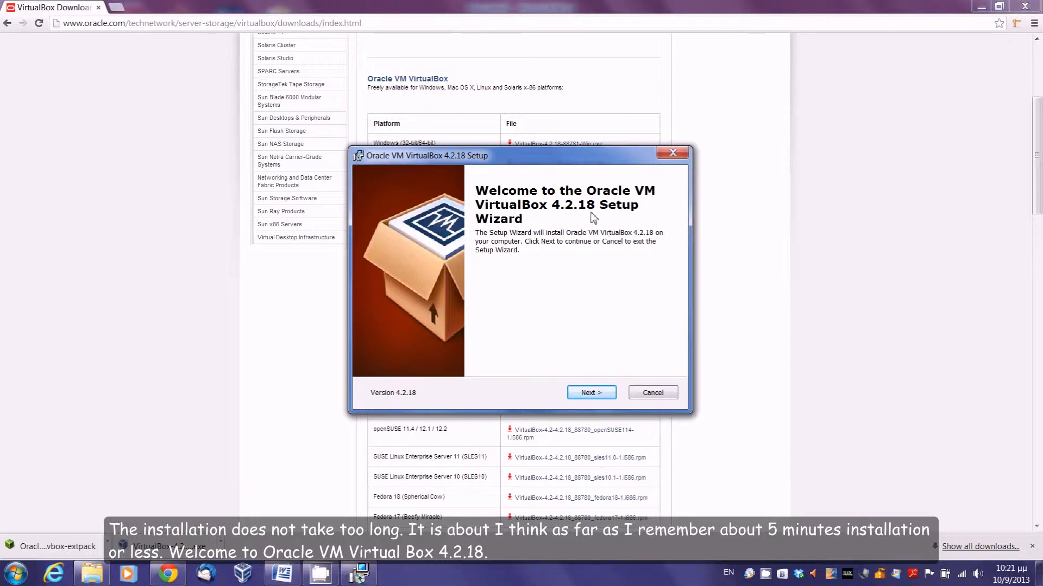
# Start installing VirtualBox 4.2.18 with the default features, location and both shortcuts, accepting the temporary network disconnection
pyautogui.click(591, 393)
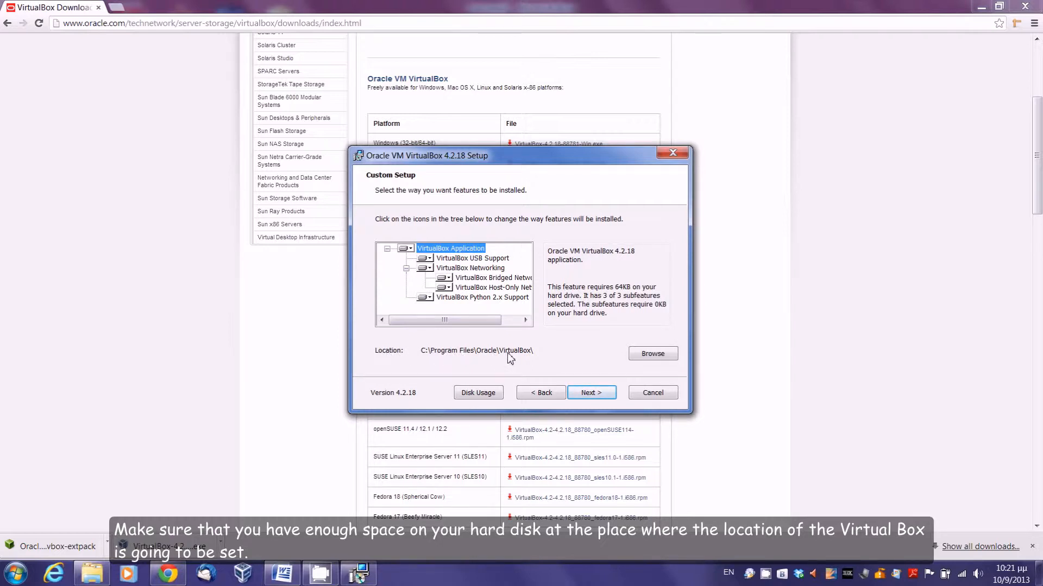
pyautogui.click(592, 391)
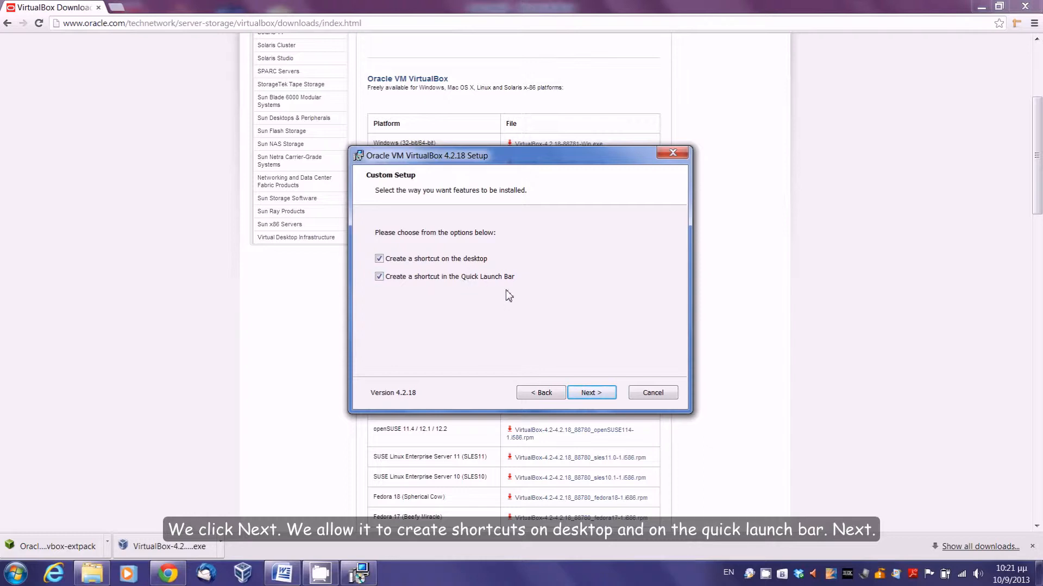
pyautogui.click(591, 394)
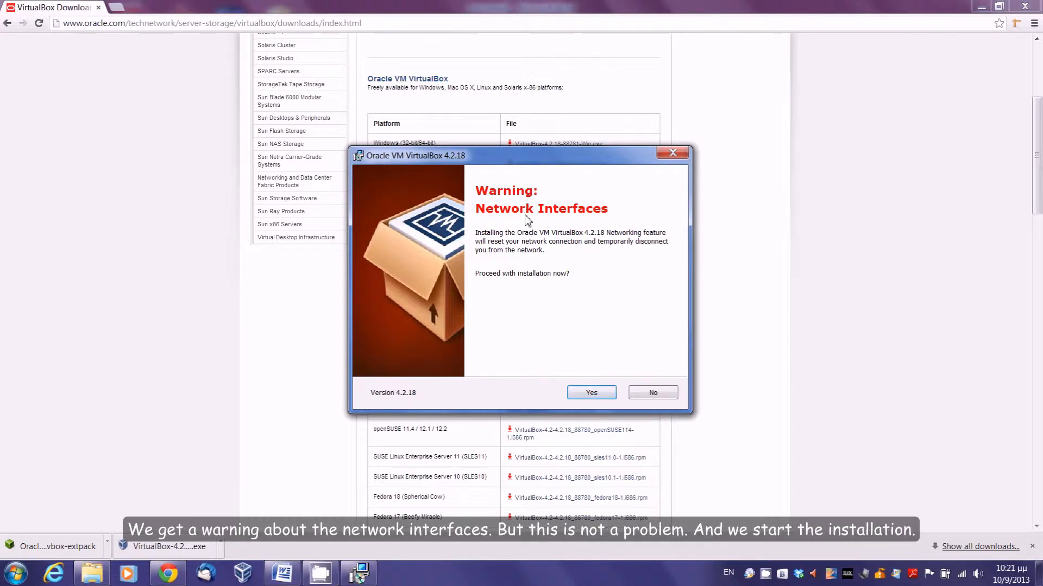
pyautogui.click(590, 394)
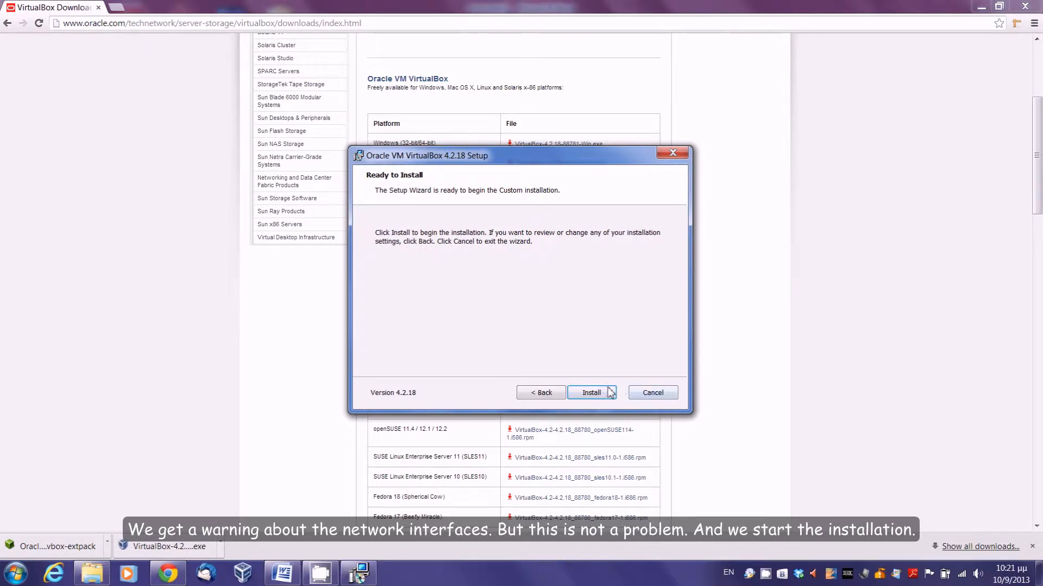
pyautogui.press('Return')
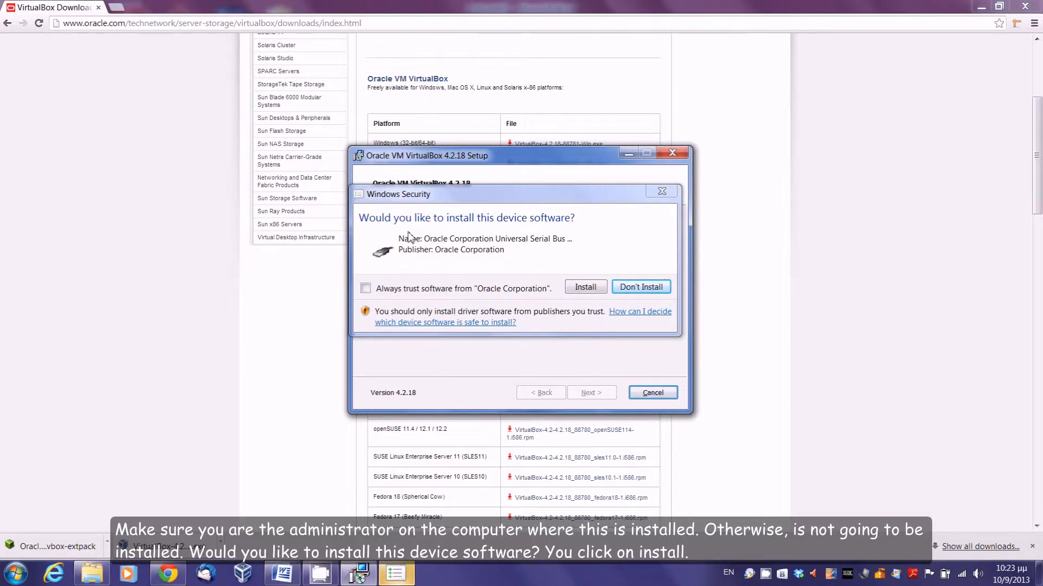
pyautogui.click(587, 292)
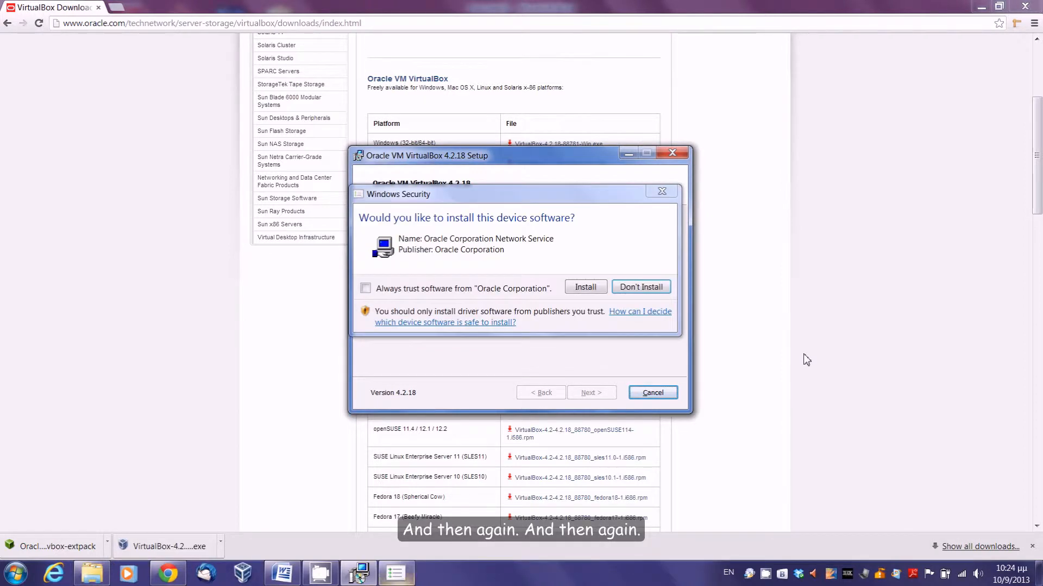
pyautogui.click(586, 288)
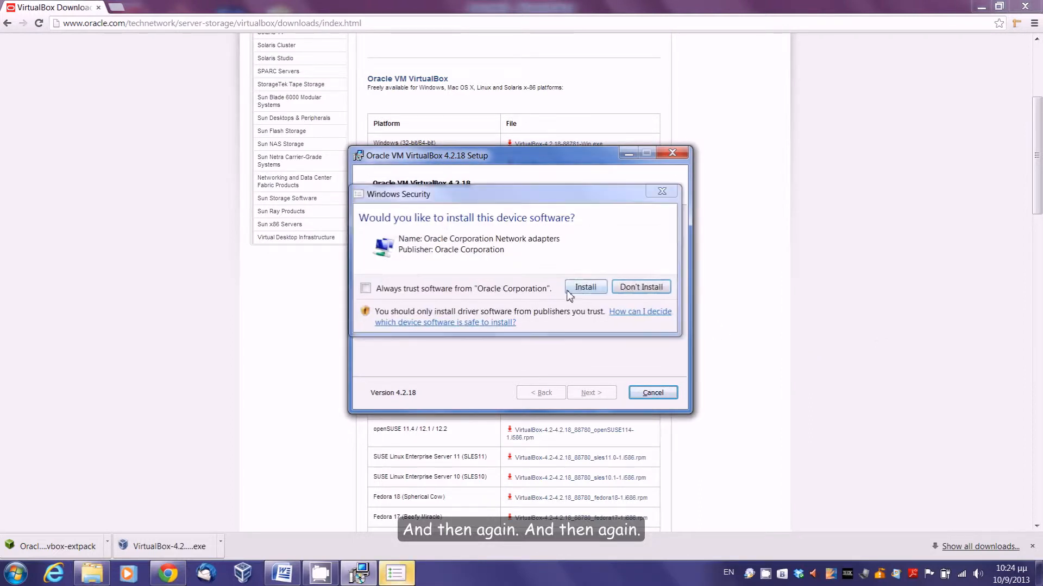
pyautogui.click(582, 288)
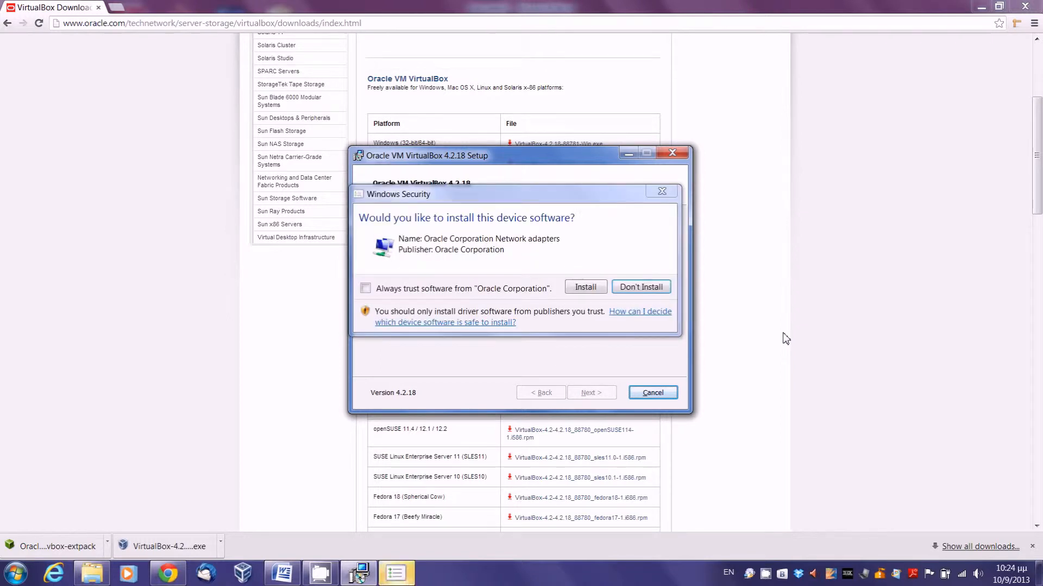
pyautogui.click(595, 290)
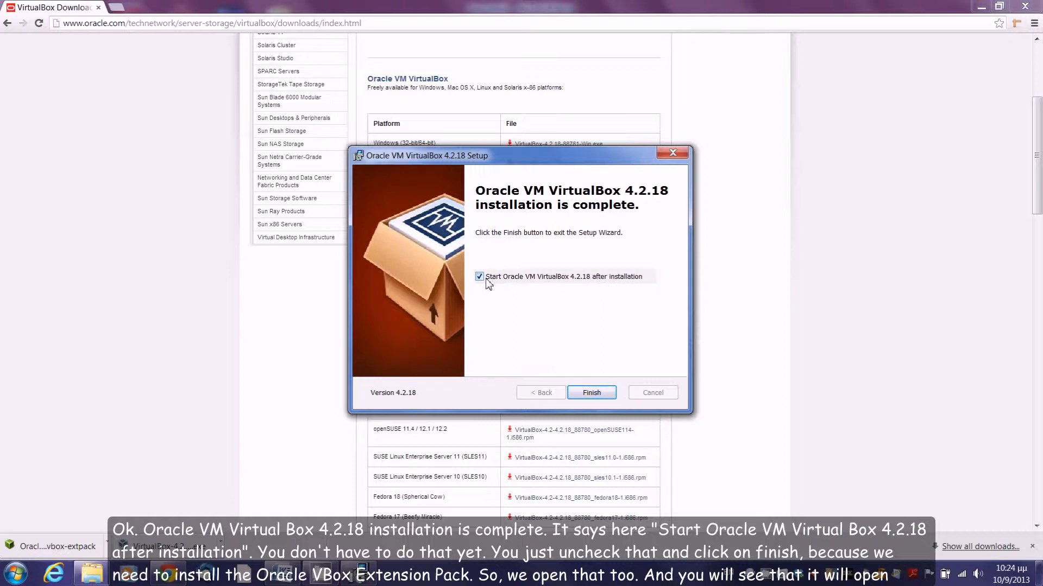
# Finish the setup wizard without starting VirtualBox 4.2.18, and open the downloaded Extension Pack file
pyautogui.click(506, 278)
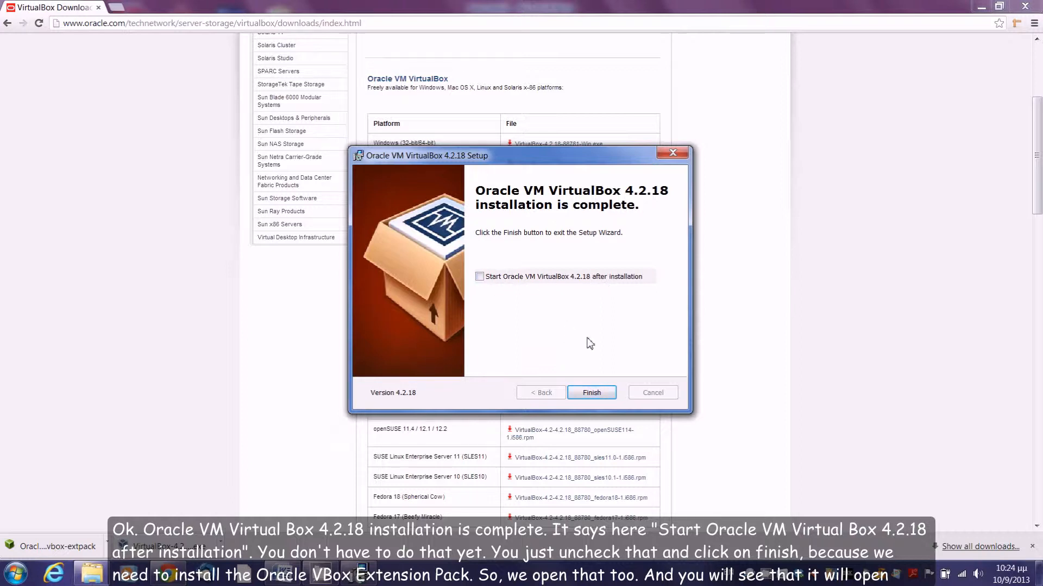
pyautogui.click(595, 392)
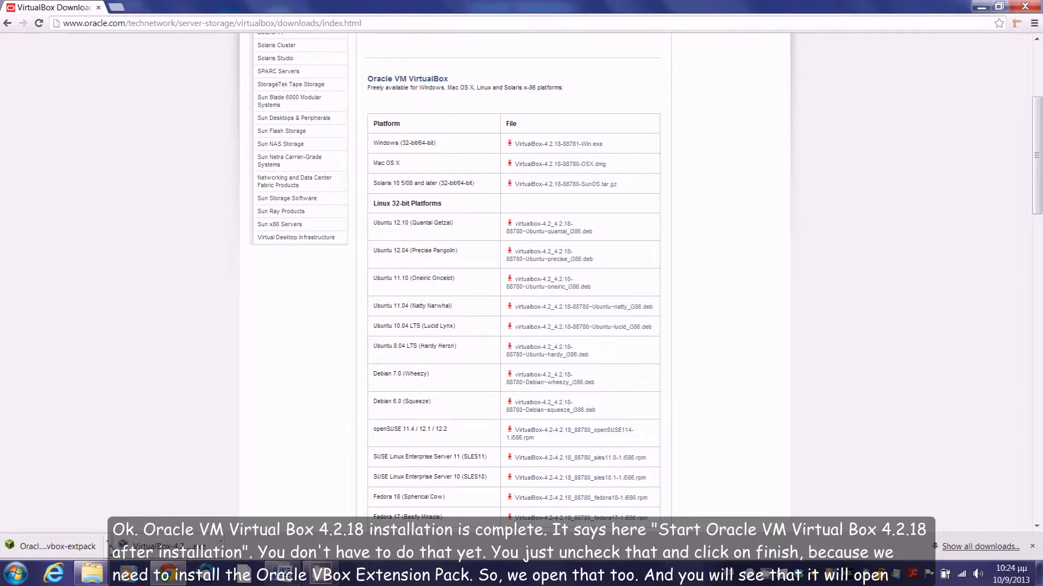
pyautogui.rightClick(110, 547)
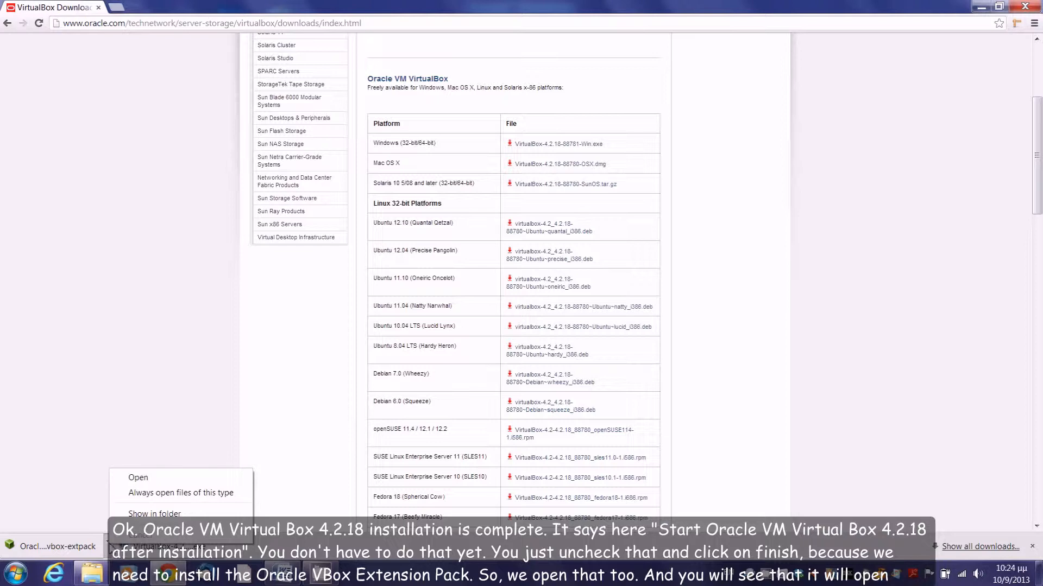
pyautogui.click(161, 480)
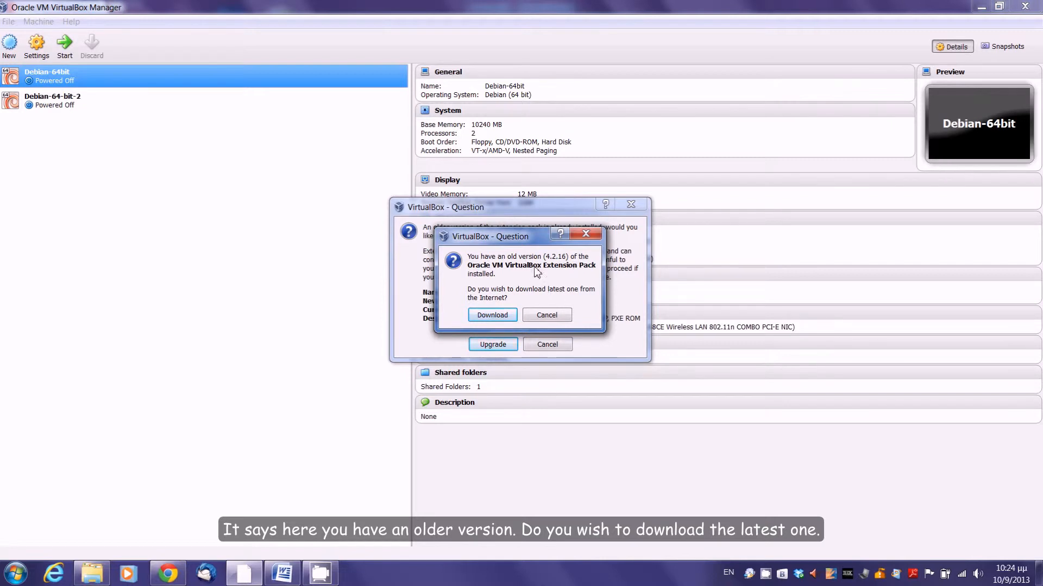
# Decline downloading the Extension Pack from the Internet, and upgrade the installed pack to version 4.2.18r88780, accepting the VirtualBox license
pyautogui.click(546, 319)
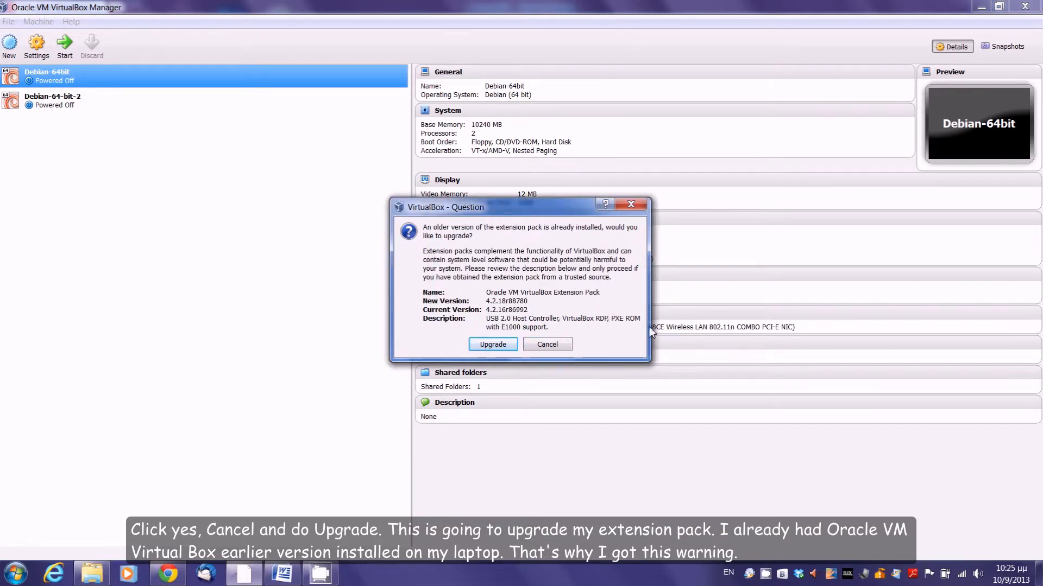
pyautogui.click(503, 348)
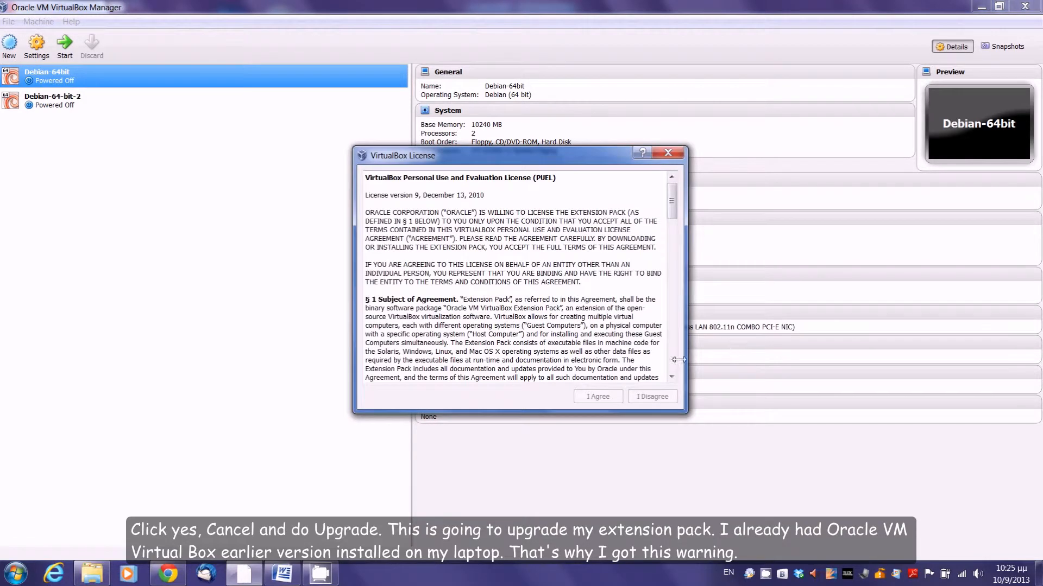
pyautogui.moveTo(672, 217); pyautogui.dragTo(678, 369)
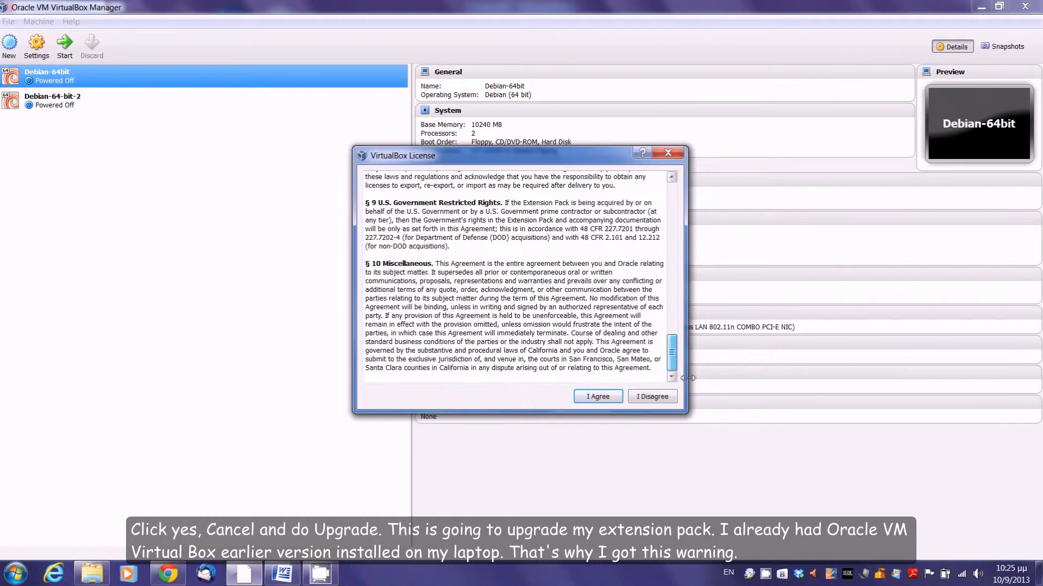
pyautogui.click(598, 396)
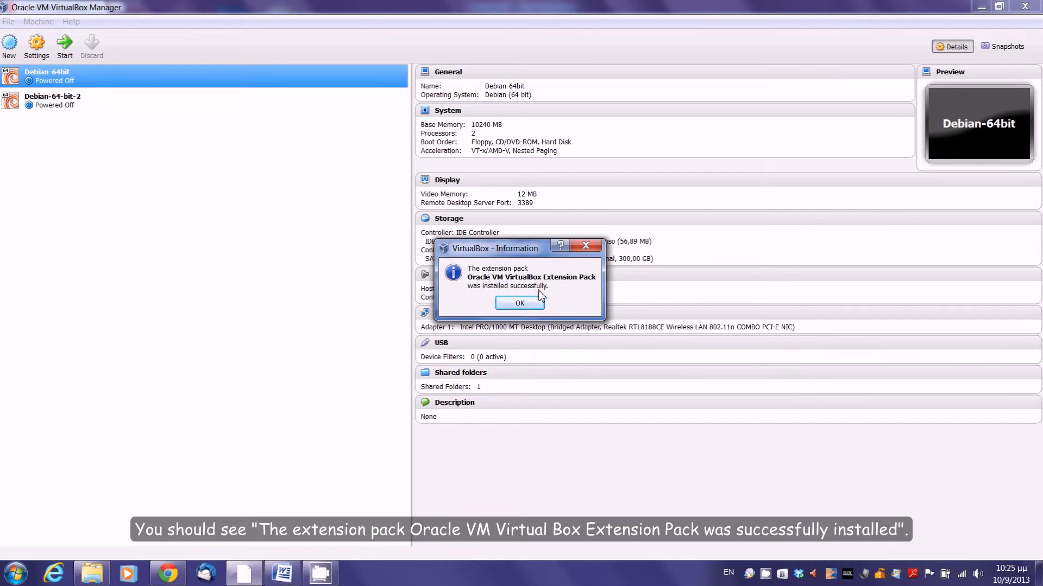
pyautogui.click(536, 303)
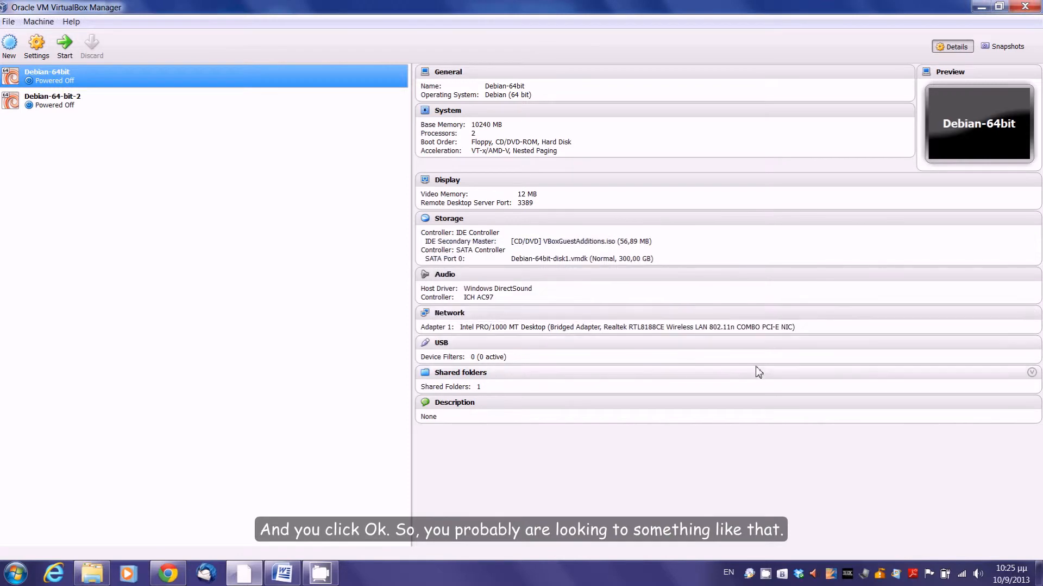
# Restore the VirtualBox Manager window from its maximized size, then enlarge and reposition it over the browser page
pyautogui.click(999, 7)
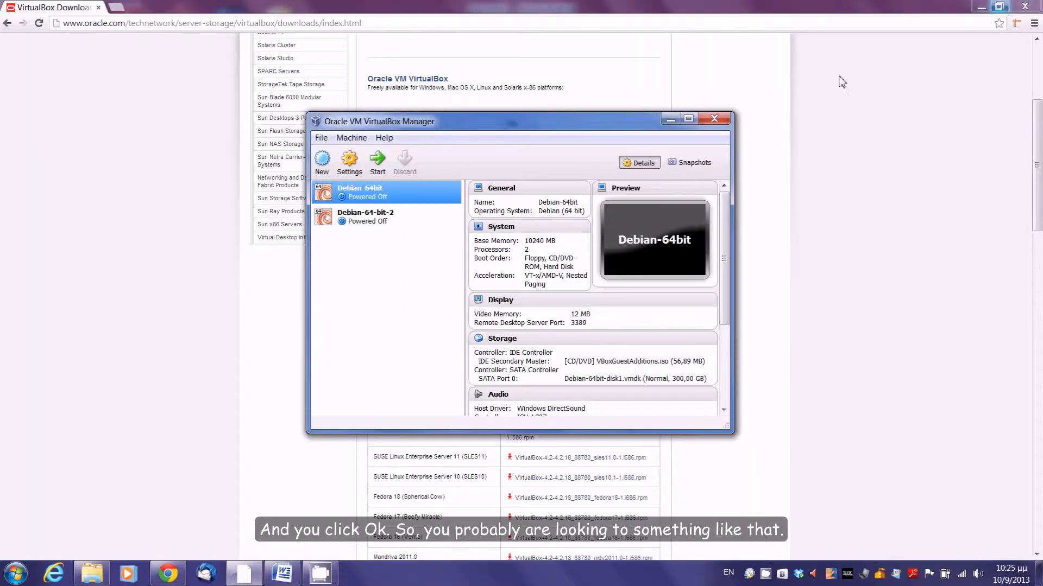
pyautogui.moveTo(732, 113); pyautogui.dragTo(1001, 18)
pyautogui.moveTo(419, 25); pyautogui.dragTo(224, 45)
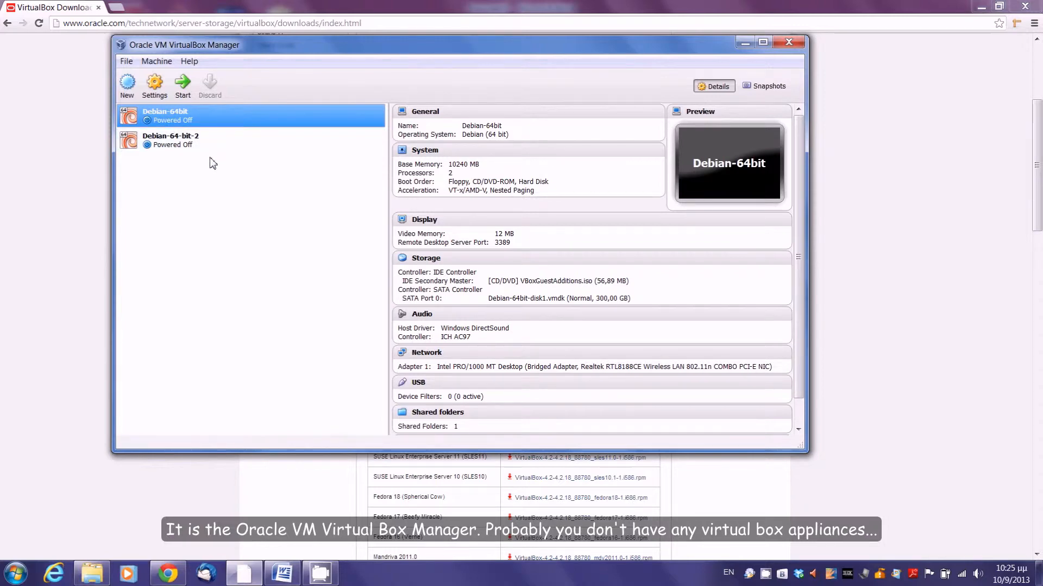
# Look through the Debian-64bit and Debian-64-bit-2 virtual machines and locate the Import Appliance command
pyautogui.click(176, 147)
pyautogui.press('Up')
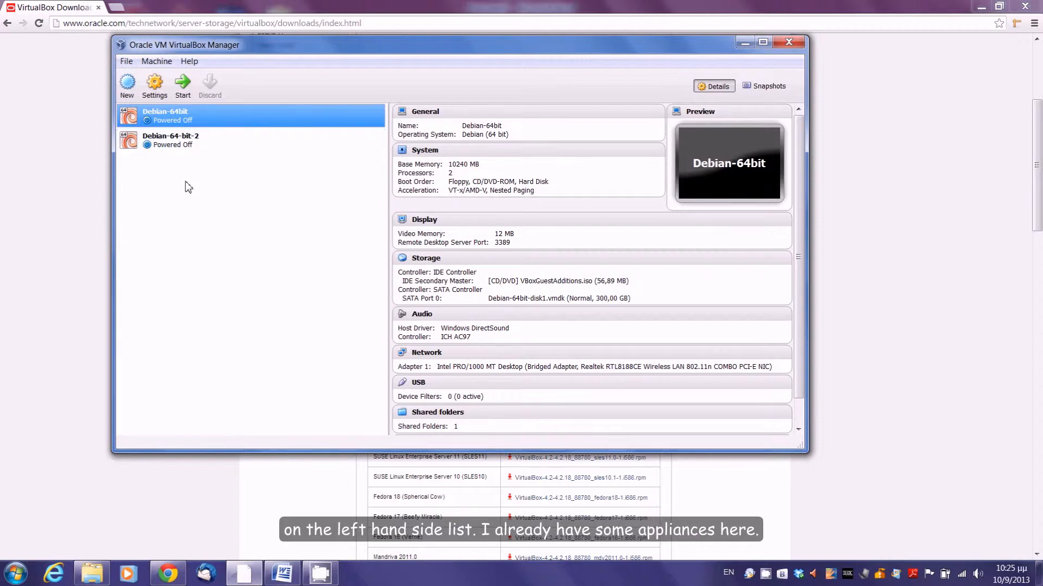
pyautogui.click(177, 142)
pyautogui.click(186, 115)
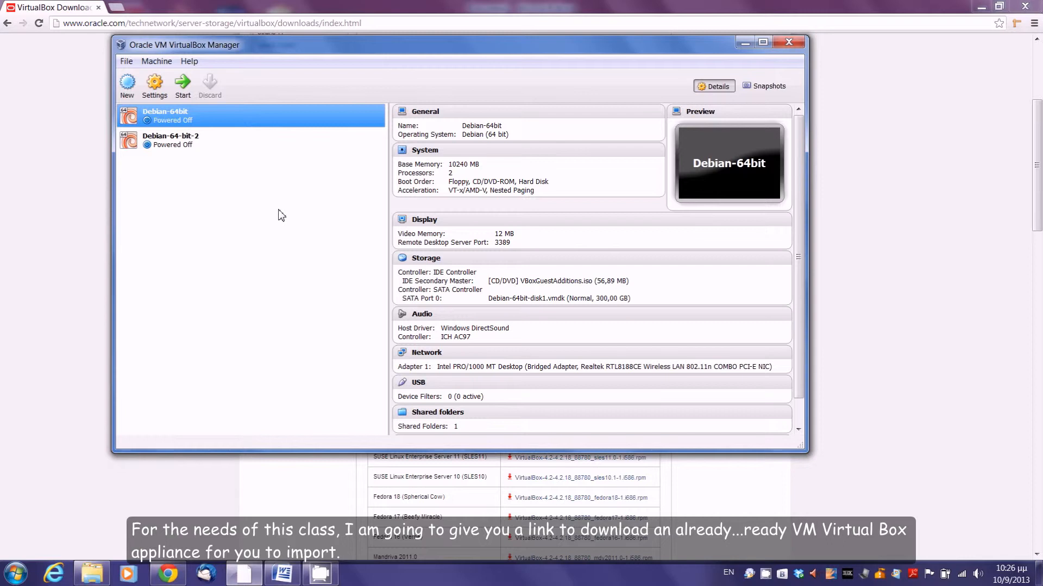
pyautogui.click(126, 62)
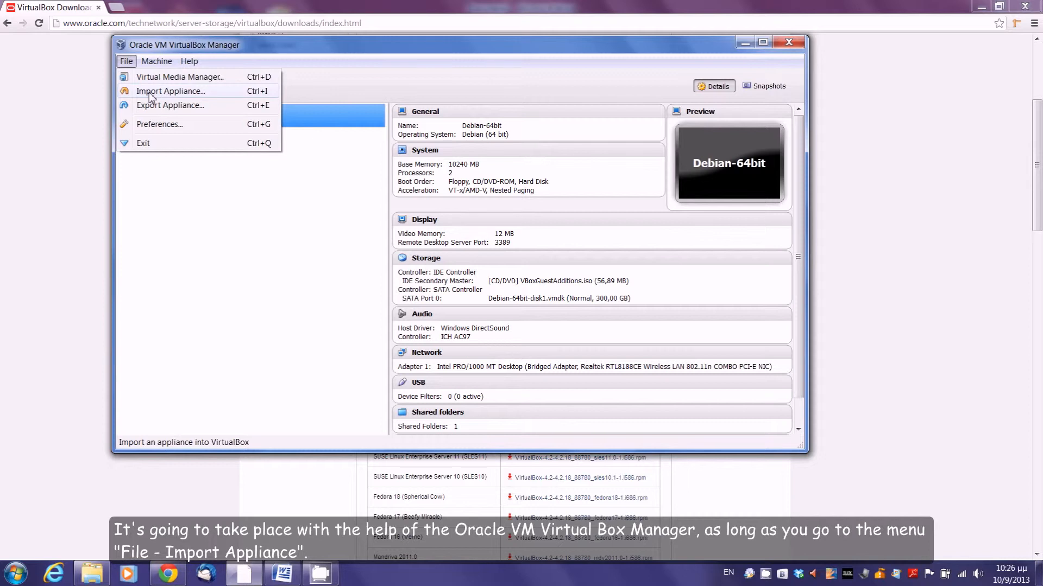
pyautogui.click(278, 254)
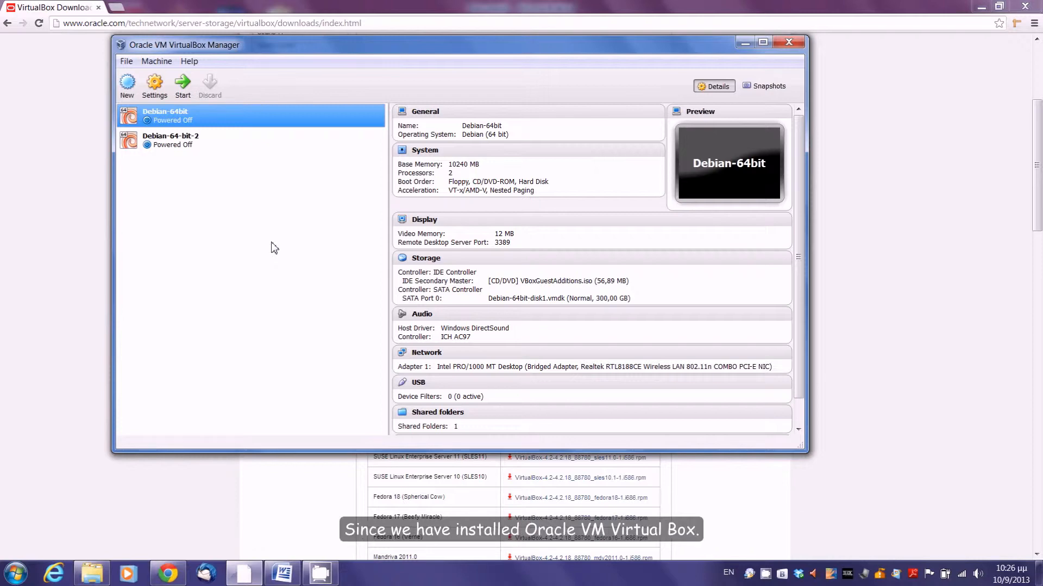
# Switch to the Word outline and add "Import the appliance for the seminar" as the second numbered item
pyautogui.click(298, 579)
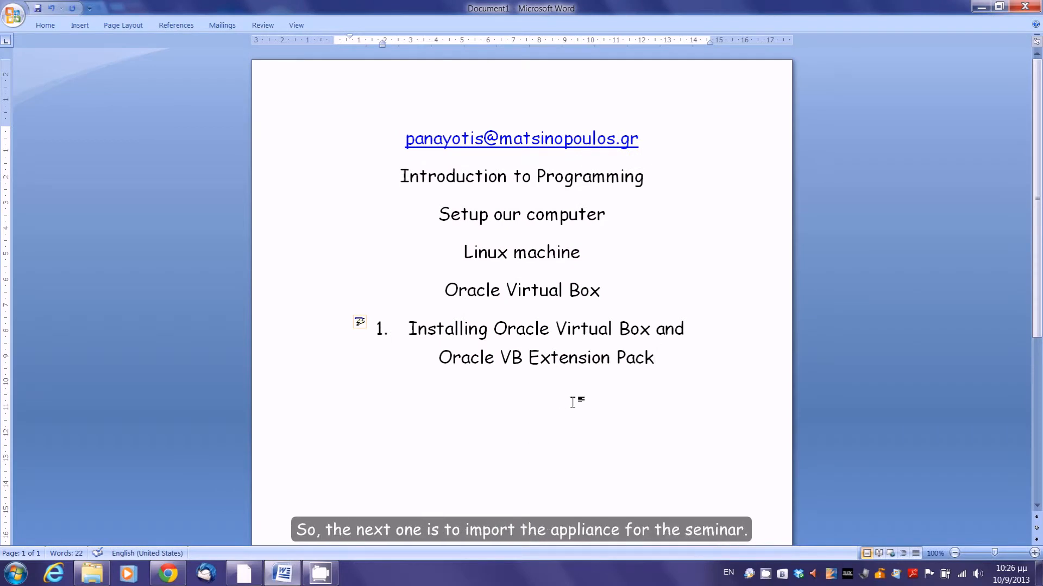
pyautogui.press('Return')
pyautogui.write('Import the')
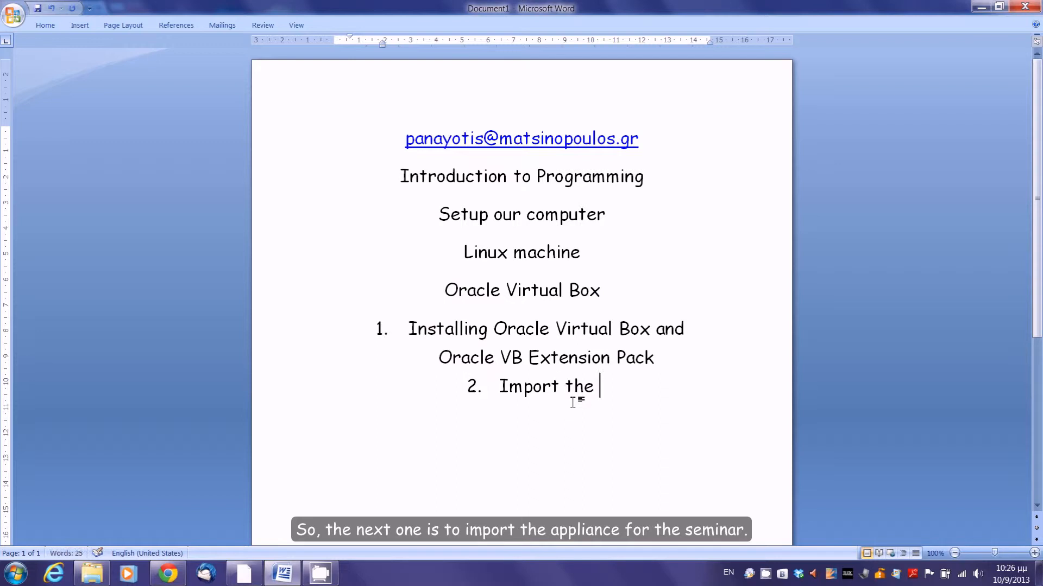
pyautogui.write(' appliance to')
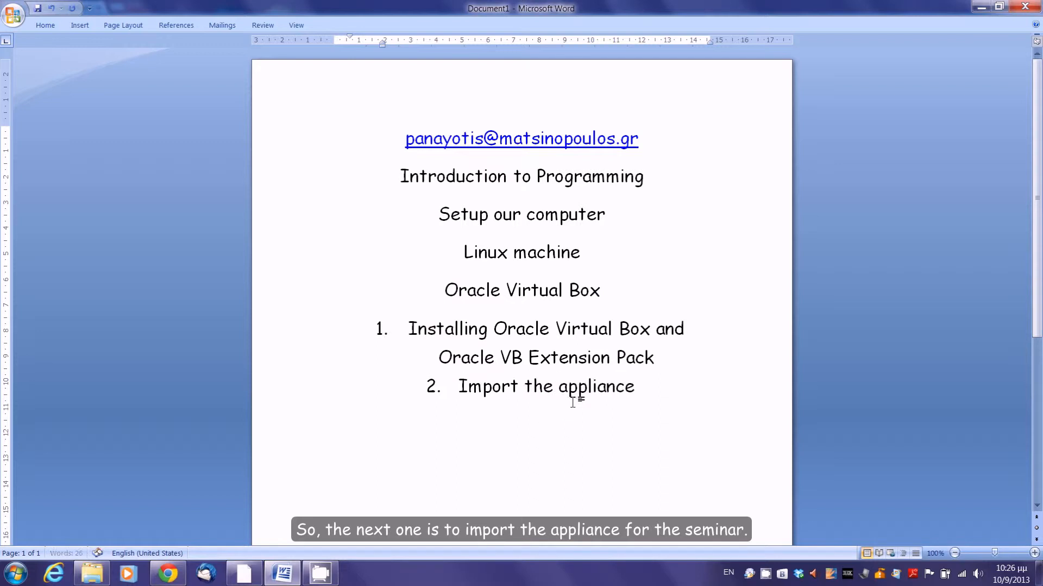
pyautogui.press('BackSpace')
pyautogui.press('BackSpace')
pyautogui.write('for the s')
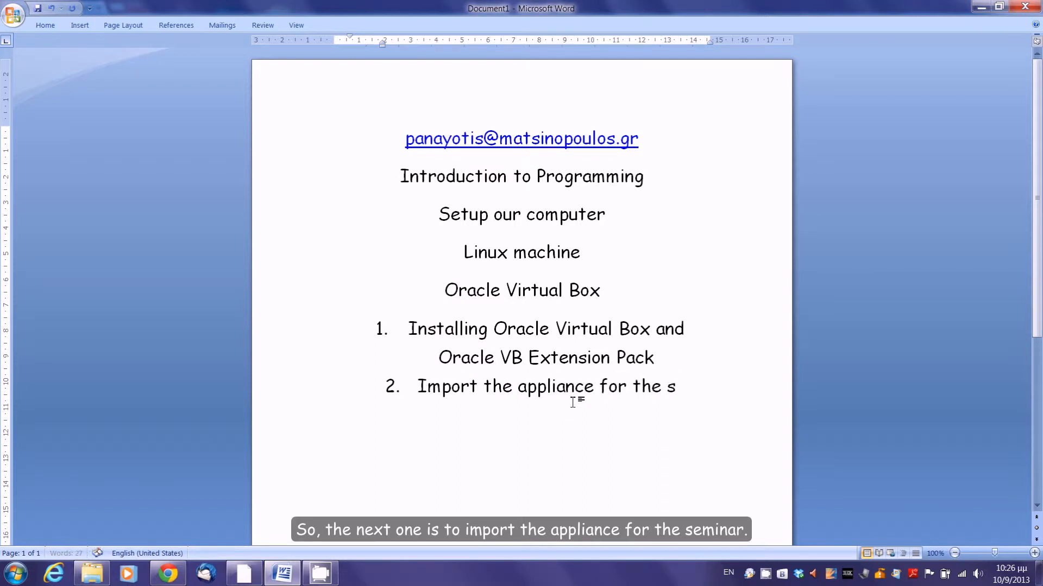
pyautogui.write('eminar')
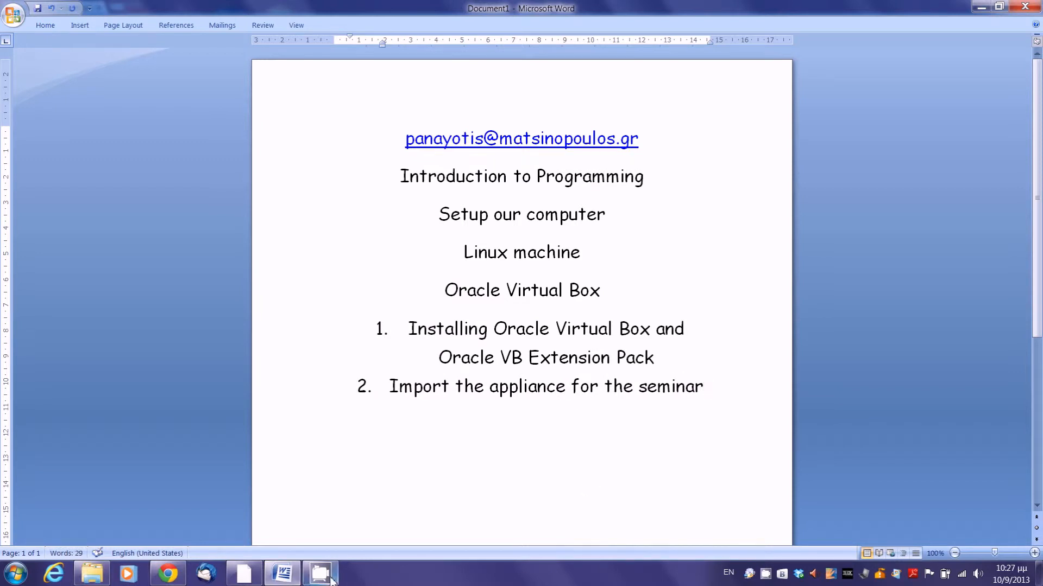
# Open Oracle VM VirtualBox and choose IntroToProgramming32.ova from the Desktop as the appliance to import, continuing to its settings
pyautogui.moveTo(330, 577)
pyautogui.click(16, 574)
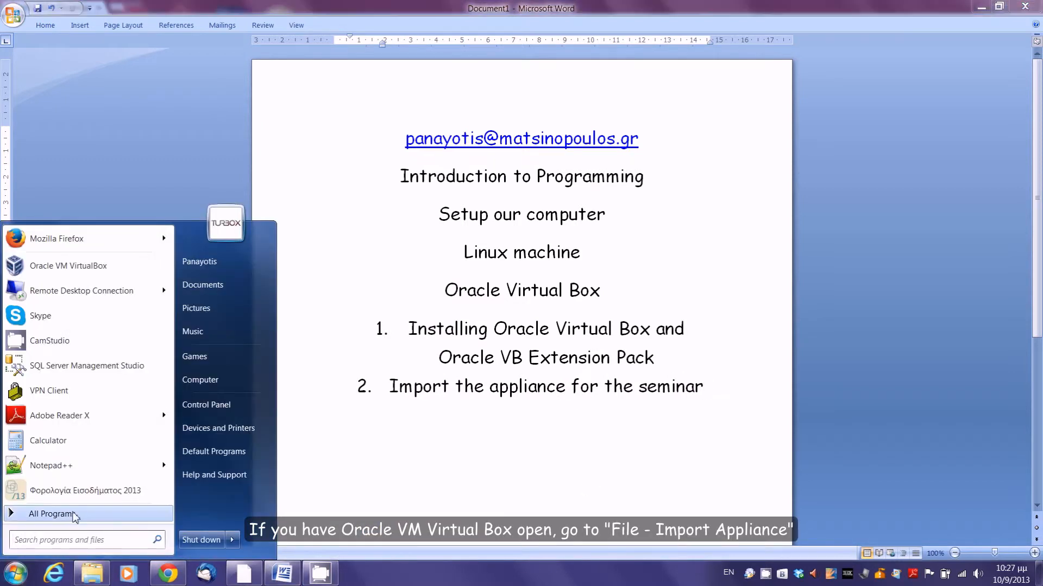
pyautogui.click(91, 265)
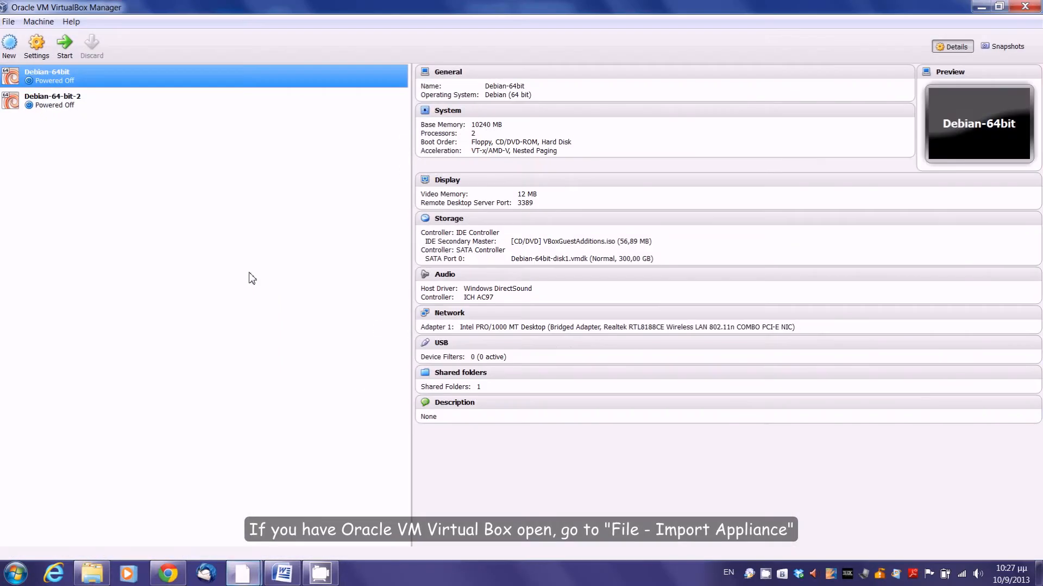
pyautogui.click(12, 24)
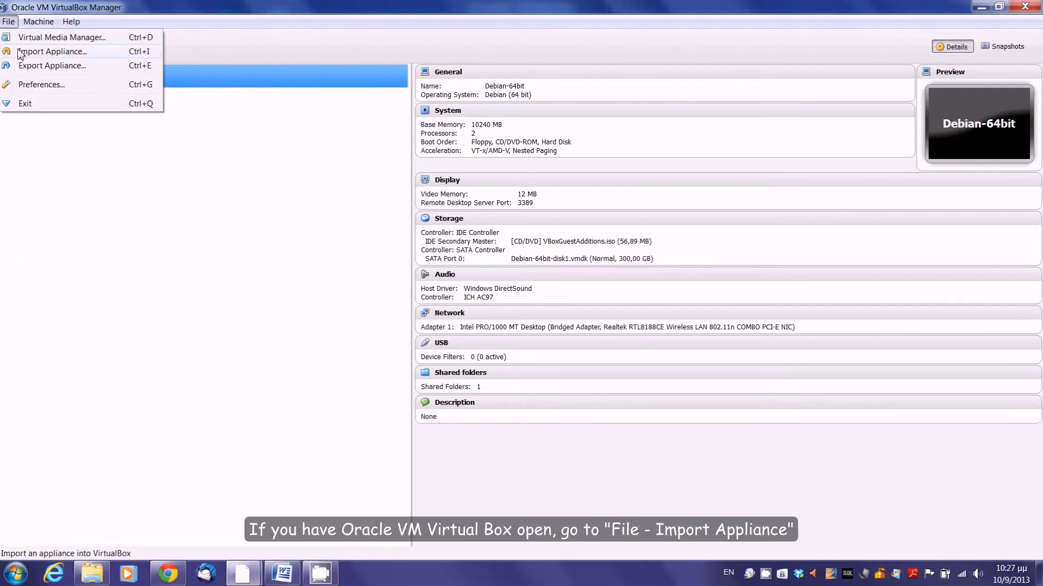
pyautogui.click(37, 52)
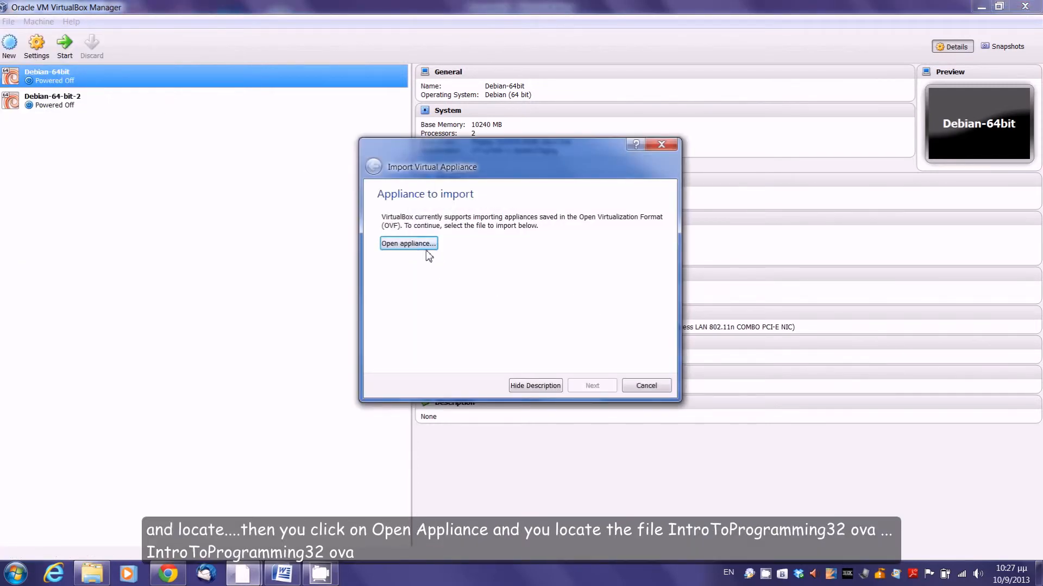
pyautogui.click(426, 249)
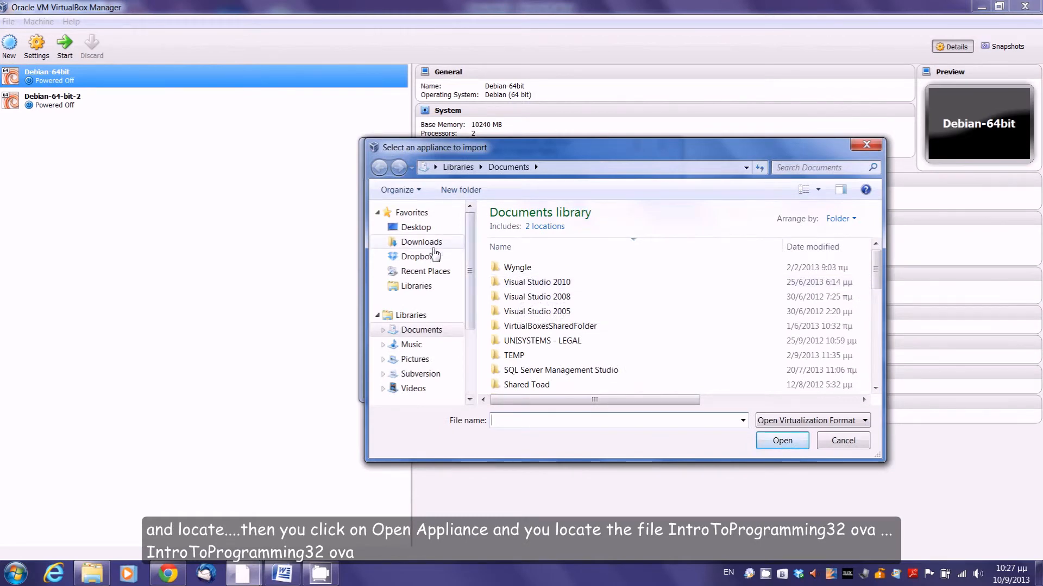
pyautogui.click(420, 228)
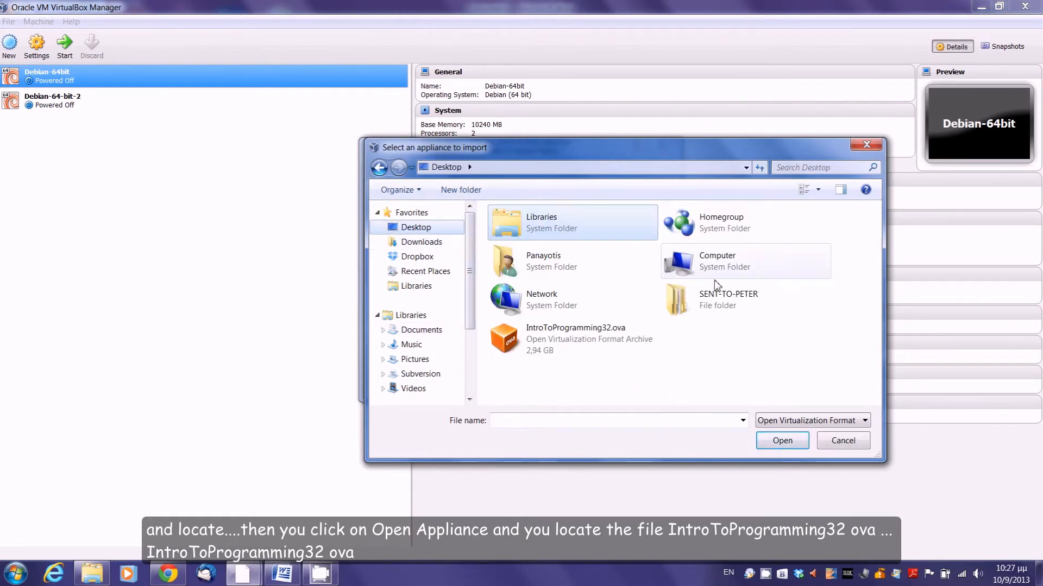
pyautogui.click(565, 347)
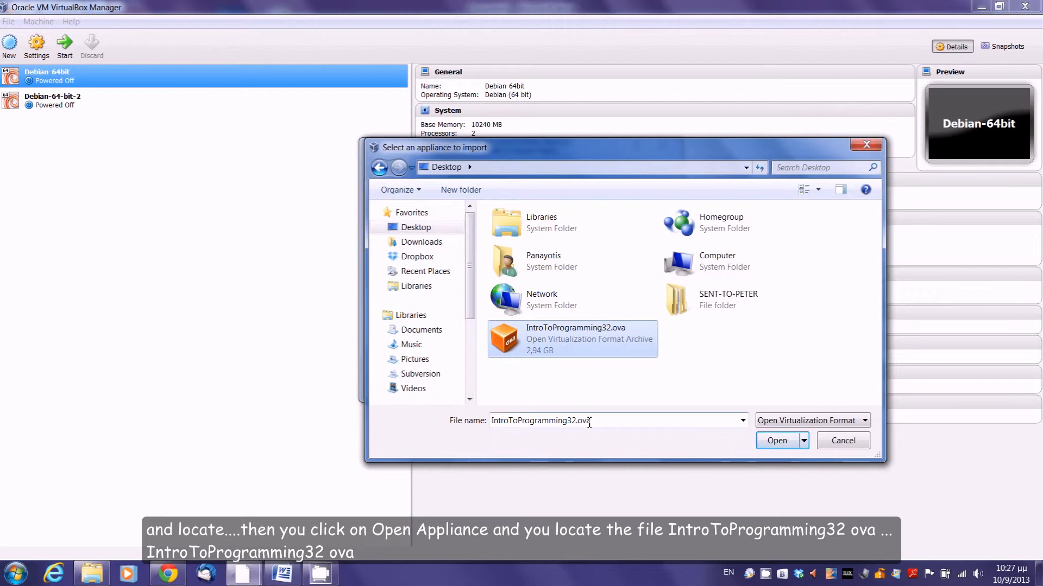
pyautogui.click(776, 441)
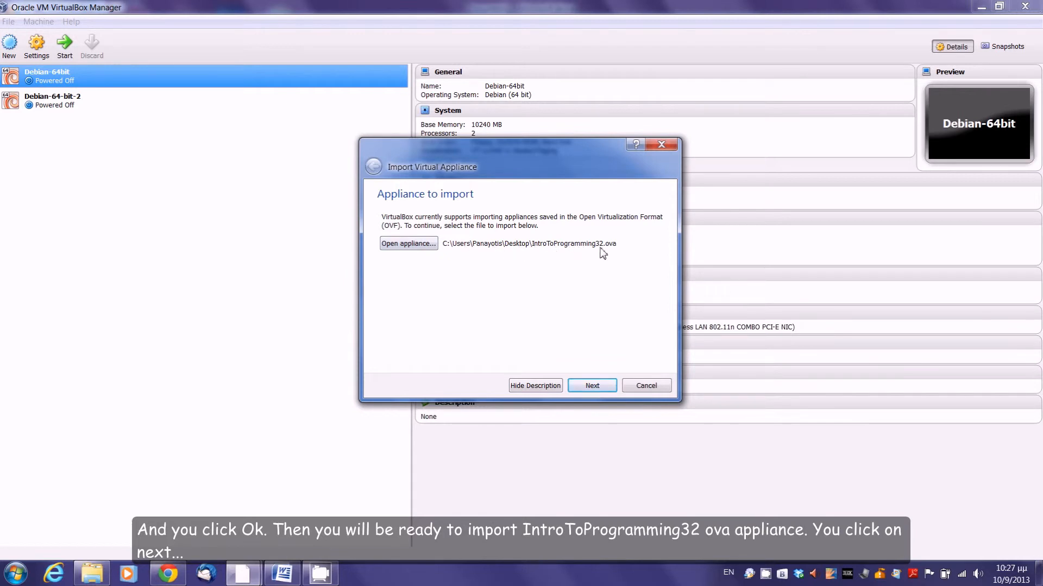
pyautogui.click(600, 386)
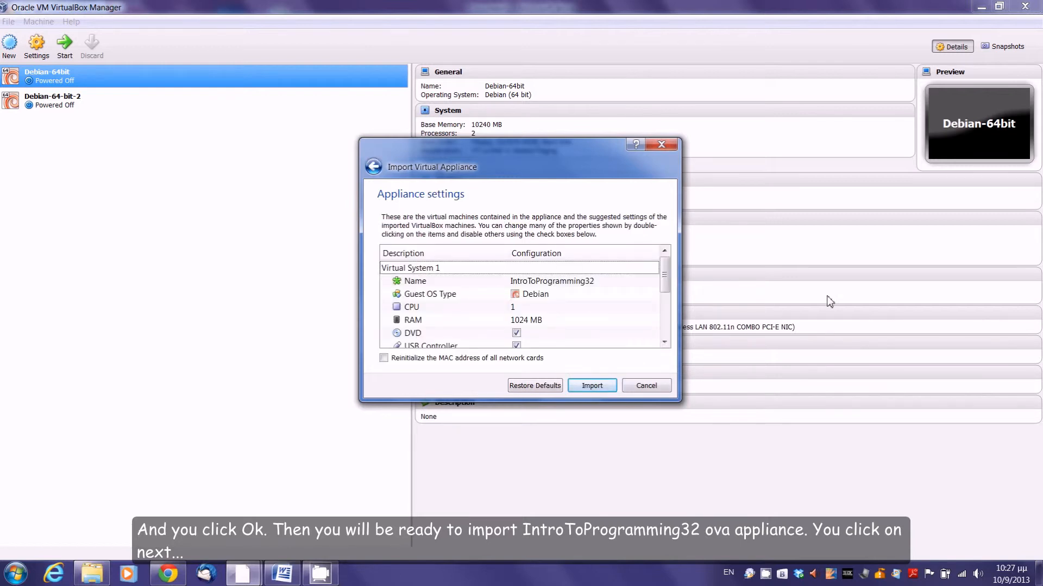
# Enable reinitializing the MAC address of all network cards, review the appliance's CPU, RAM and hardware settings, and import it
pyautogui.moveTo(665, 273); pyautogui.dragTo(668, 315)
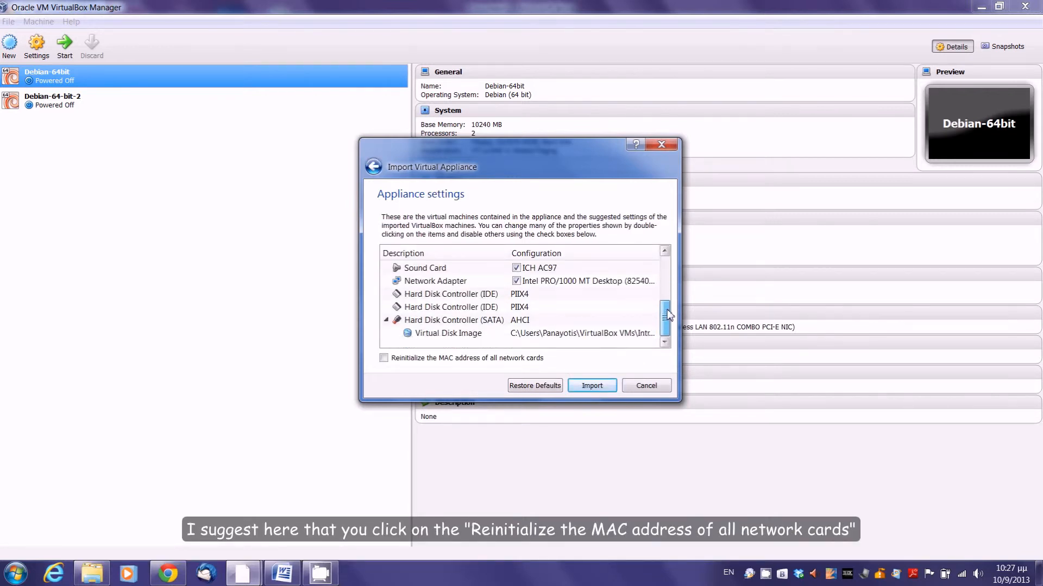
pyautogui.click(384, 359)
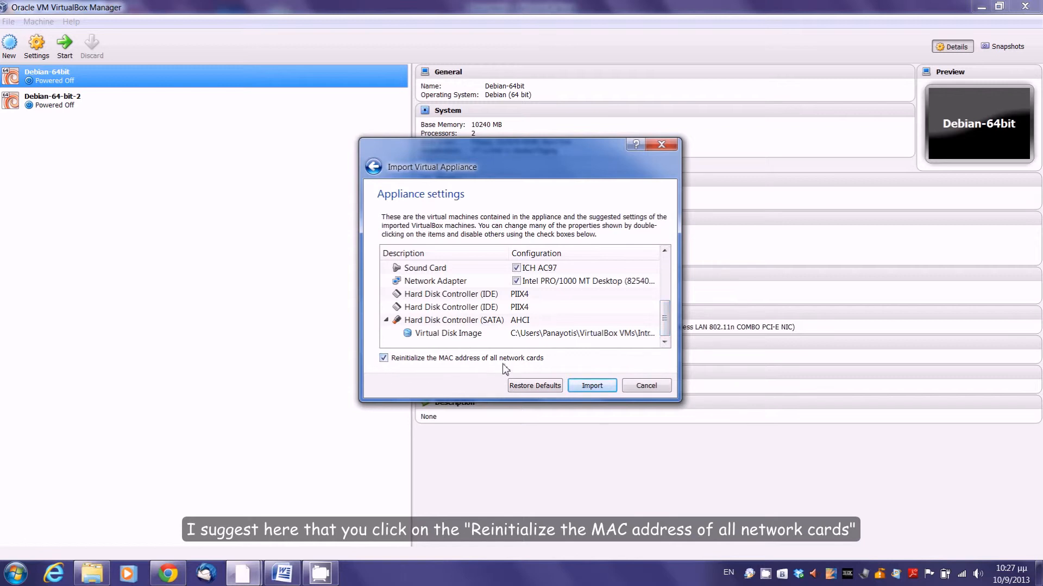
pyautogui.moveTo(667, 325); pyautogui.dragTo(664, 286)
pyautogui.click(400, 282)
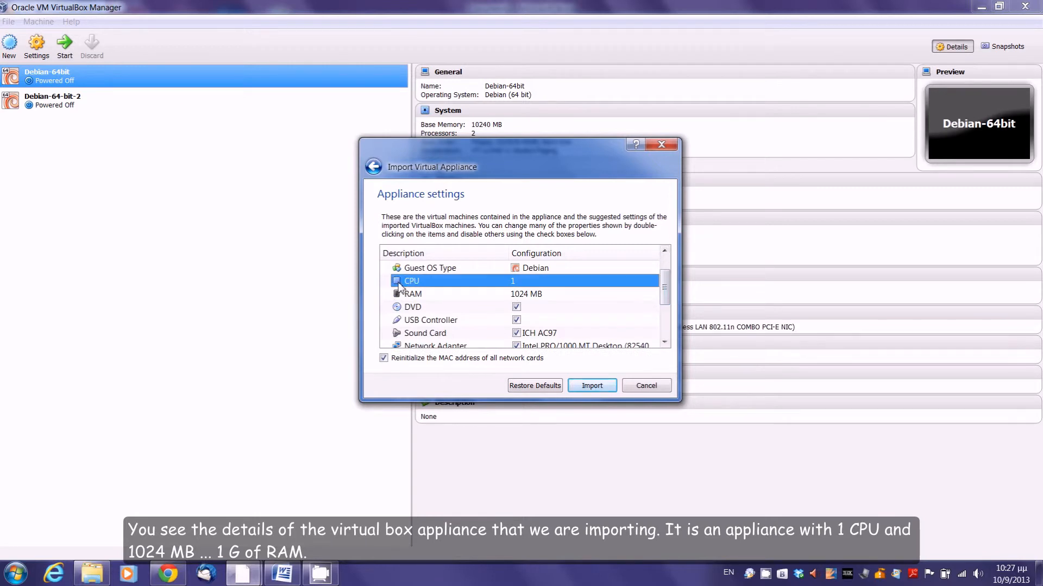
pyautogui.click(411, 299)
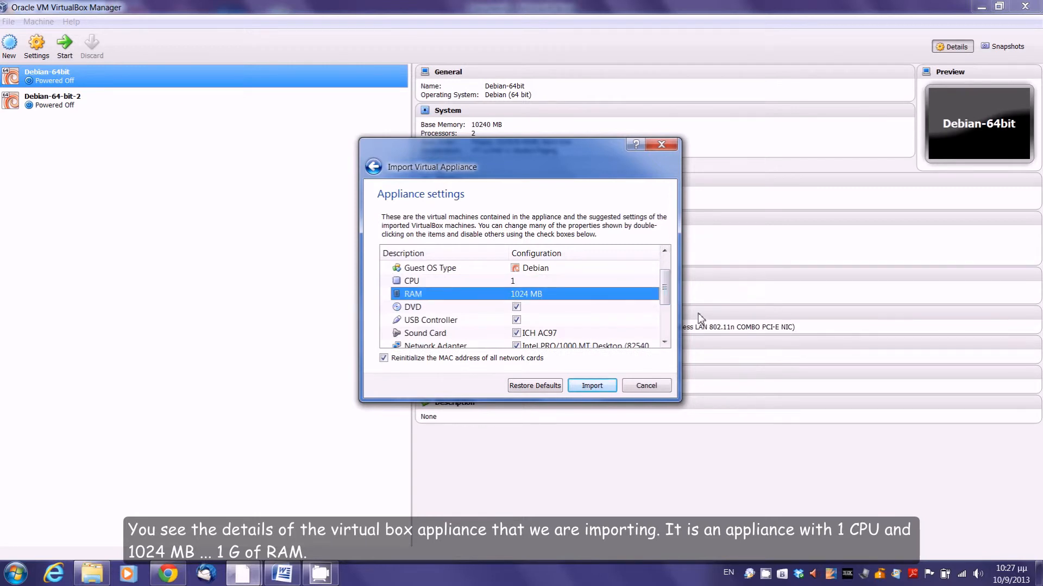
pyautogui.moveTo(665, 296)
pyautogui.mouseDown()
pyautogui.moveTo(666, 324)
pyautogui.moveTo(666, 304)
pyautogui.mouseUp()
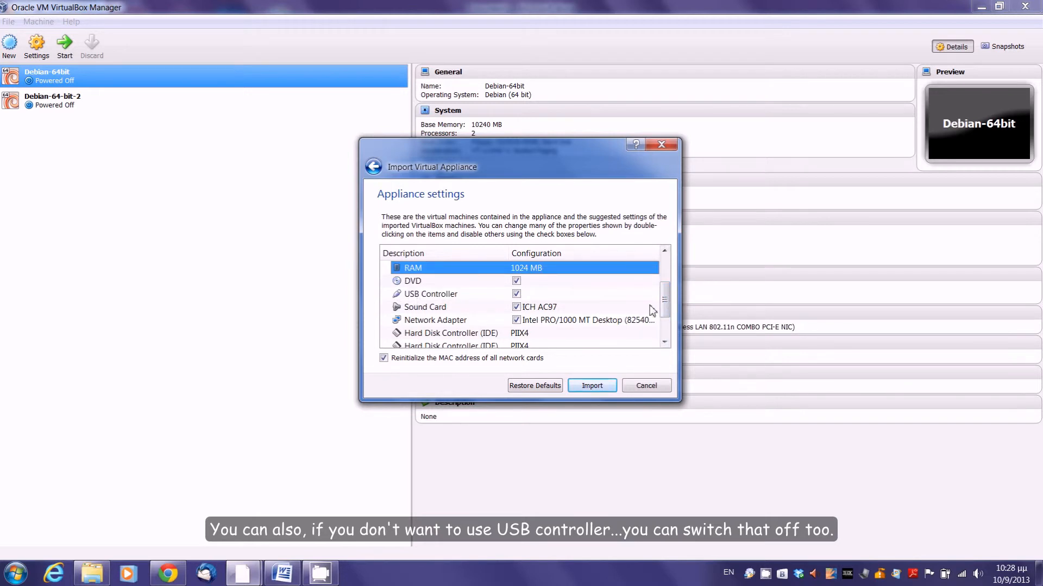
pyautogui.moveTo(664, 303); pyautogui.dragTo(669, 325)
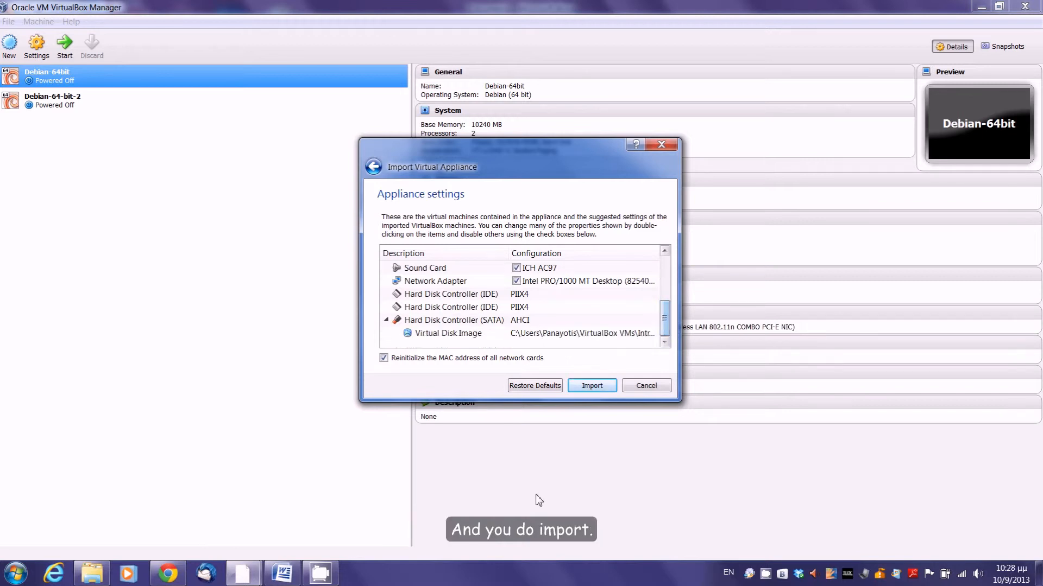
pyautogui.click(590, 386)
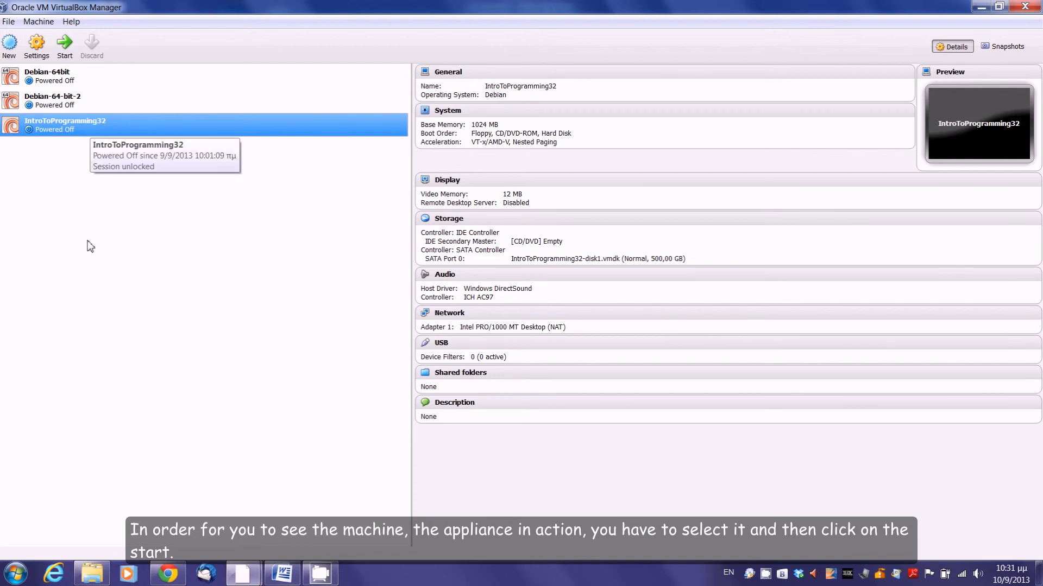
# Start the imported IntroToProgramming32 virtual machine
pyautogui.click(65, 46)
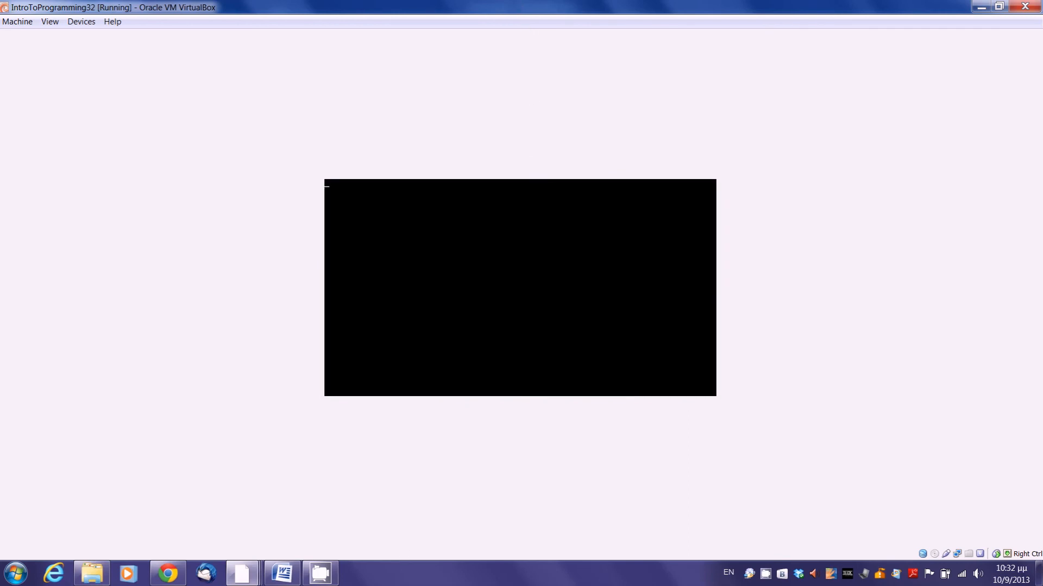
pyautogui.click(318, 571)
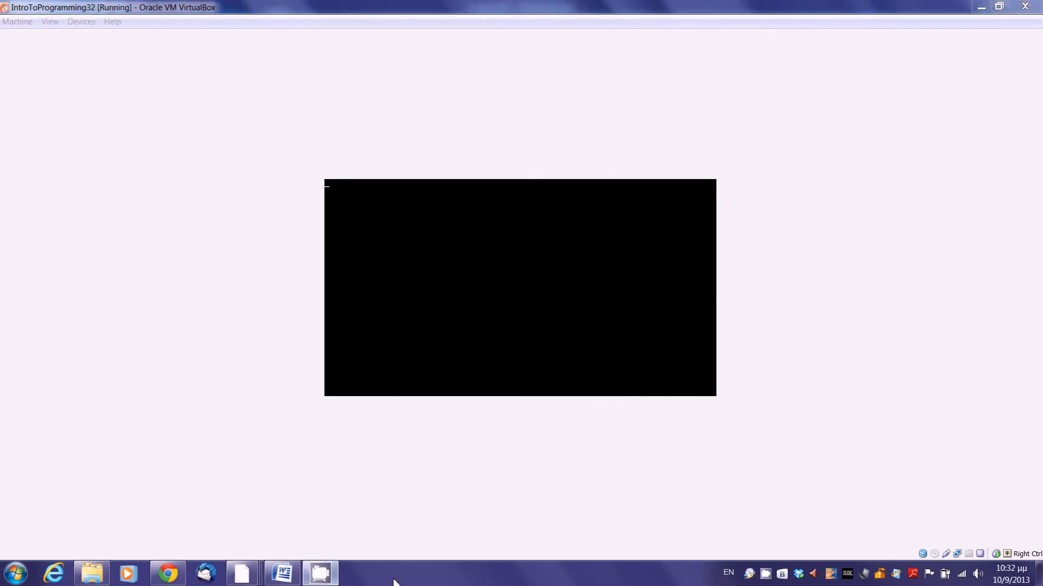